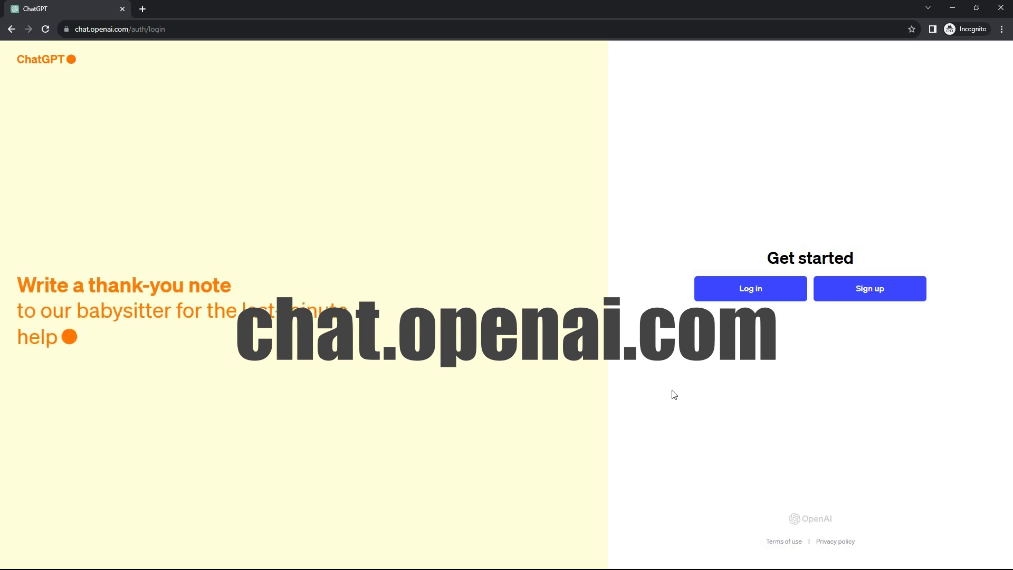
Step: Sign up for a new ChatGPT account and begin typing 'what is your knowledge cutoff date?'
{"action": "left_click", "coordinate": [870, 290]}
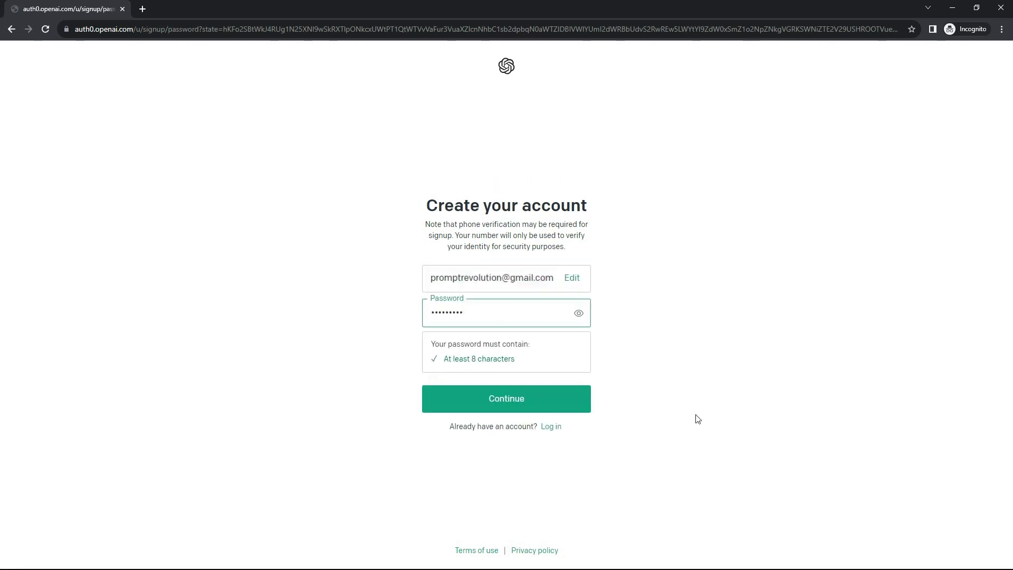
{"action": "key", "text": "Return"}
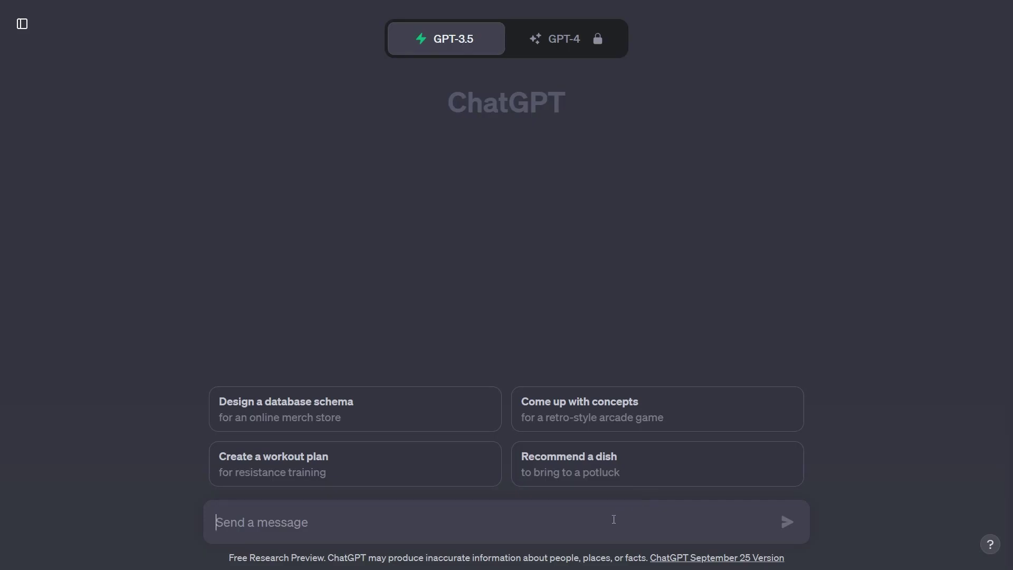
{"action": "type", "text": "what is your knowledge cutoff date?"}
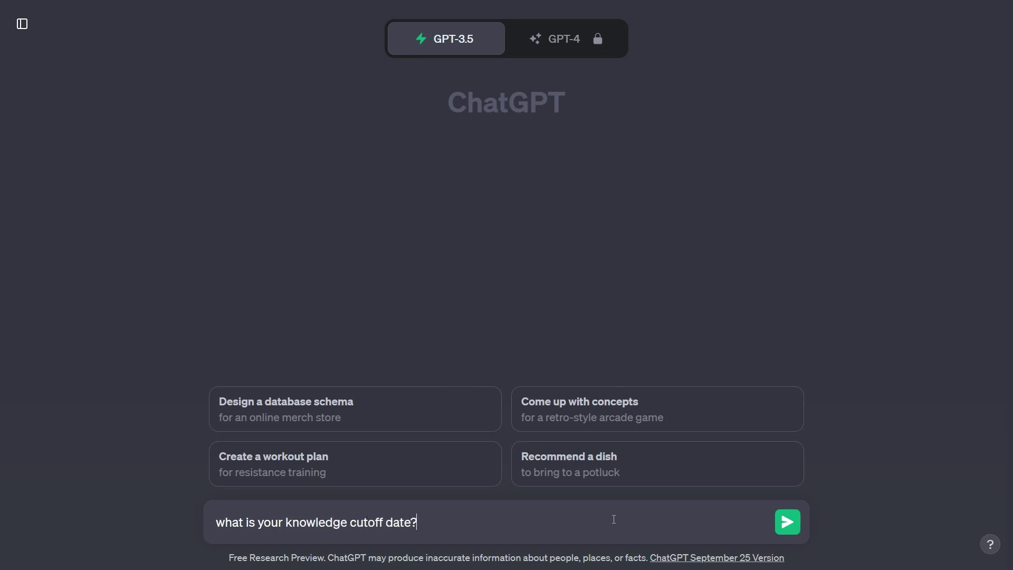
Step: Send the knowledge-cutoff question, then ask 'What is artificial intelligence?'
{"action": "left_click", "coordinate": [789, 523]}
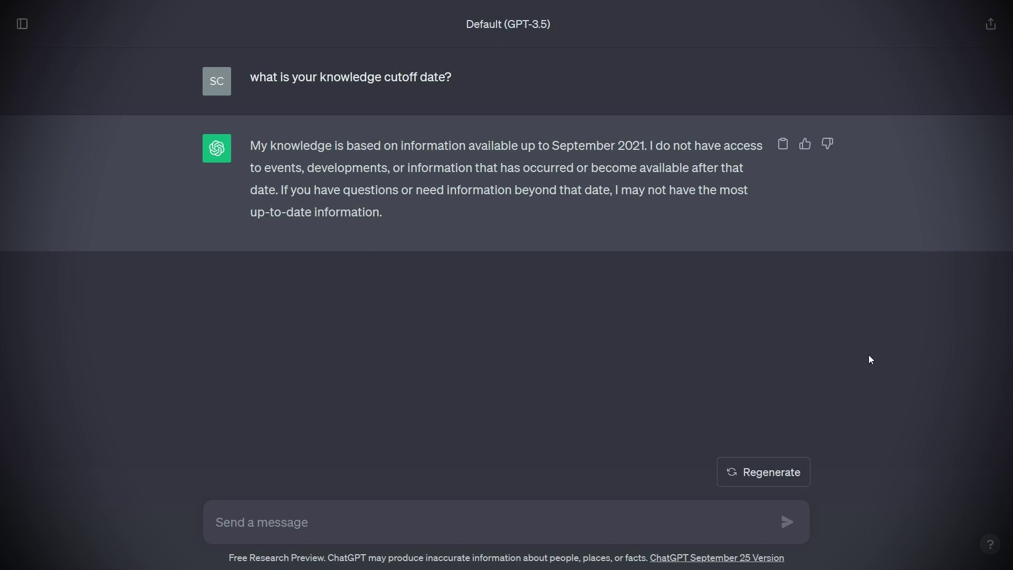
{"action": "left_click", "coordinate": [541, 521]}
{"action": "type", "text": "What is artificial intelligence?"}
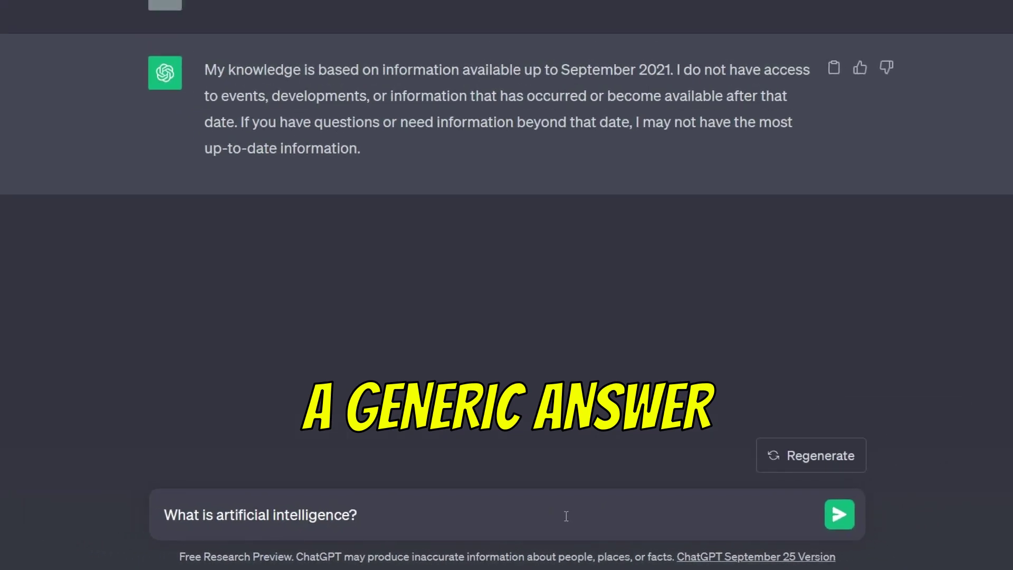
{"action": "key", "text": "Return"}
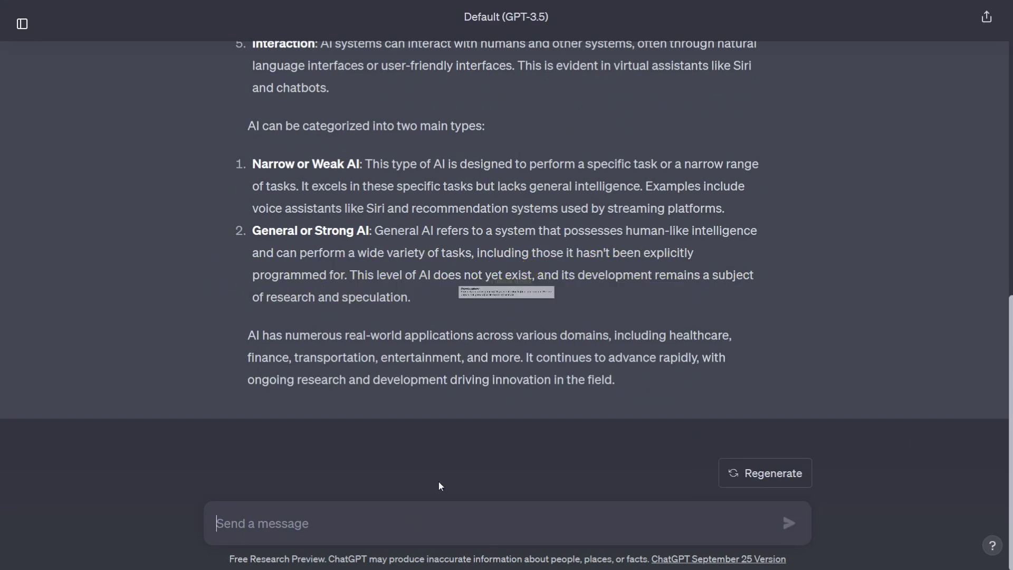
Step: Send a researcher-persona prompt requesting AI's history, key milestones and potential future advancements
{"action": "type", "text": "Act as Dr. A"}
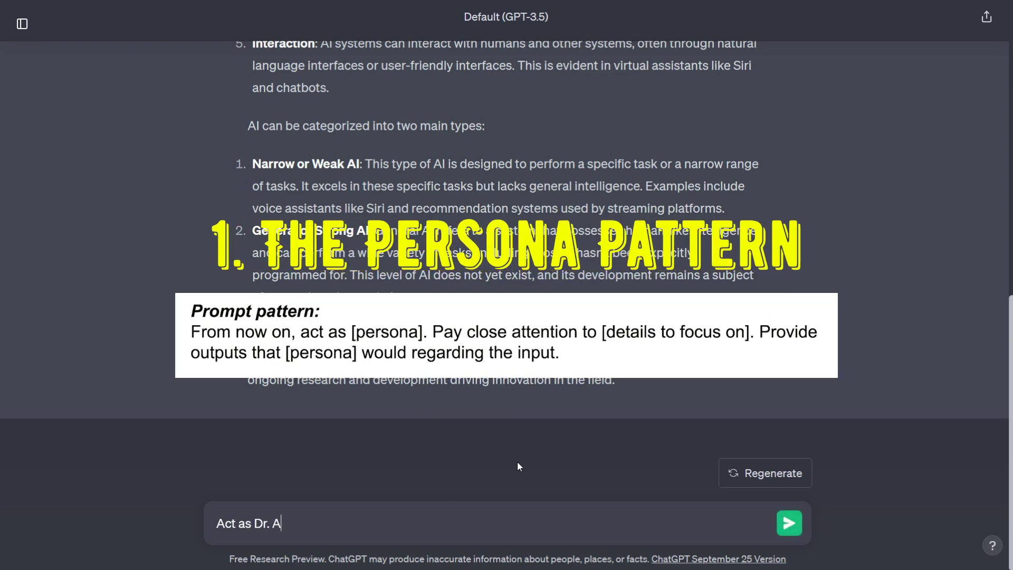
{"action": "type", "text": "lan Ai. A renowned"}
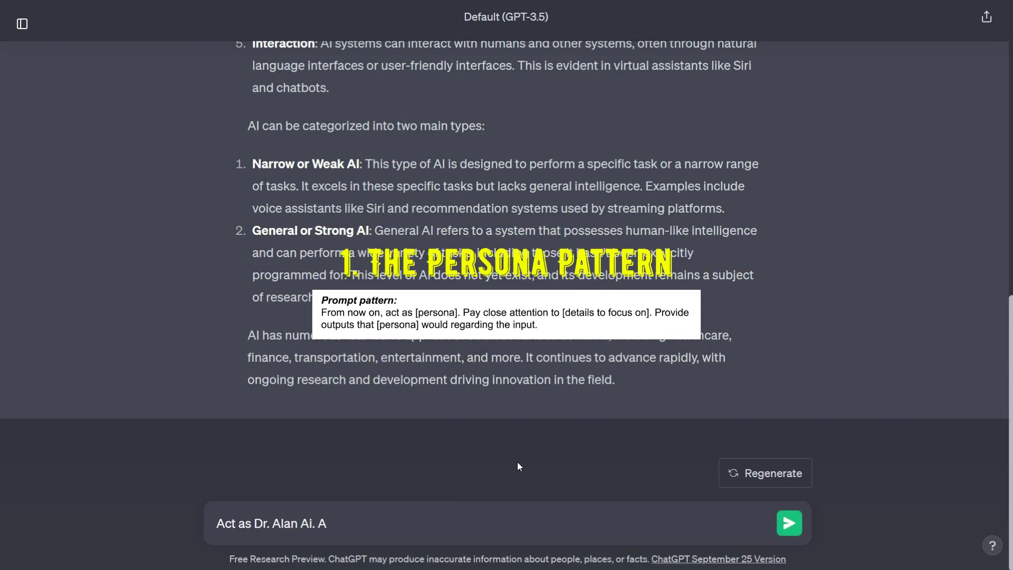
{"action": "type", "text": " AI rese"}
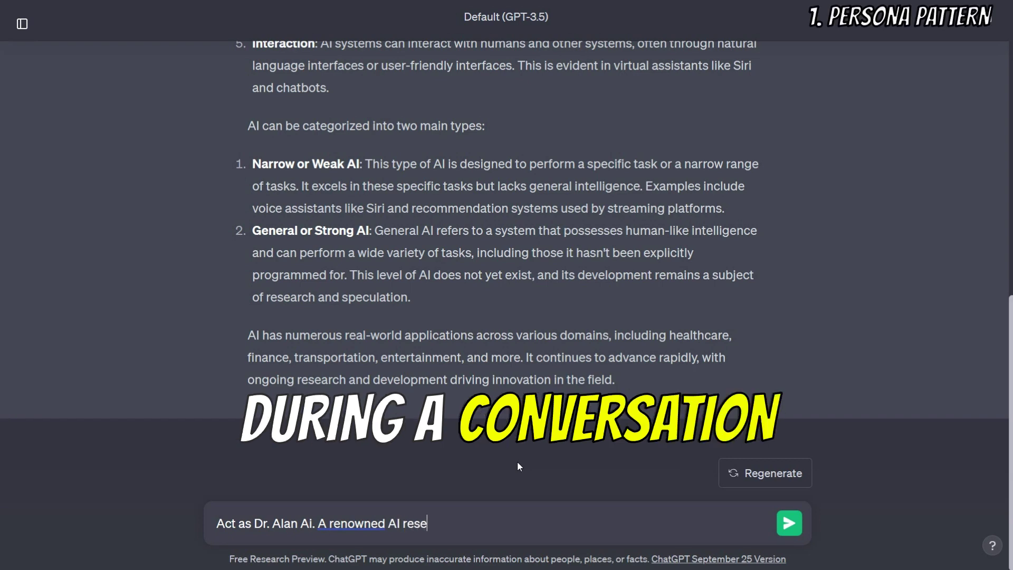
{"action": "type", "text": "archer and expert."}
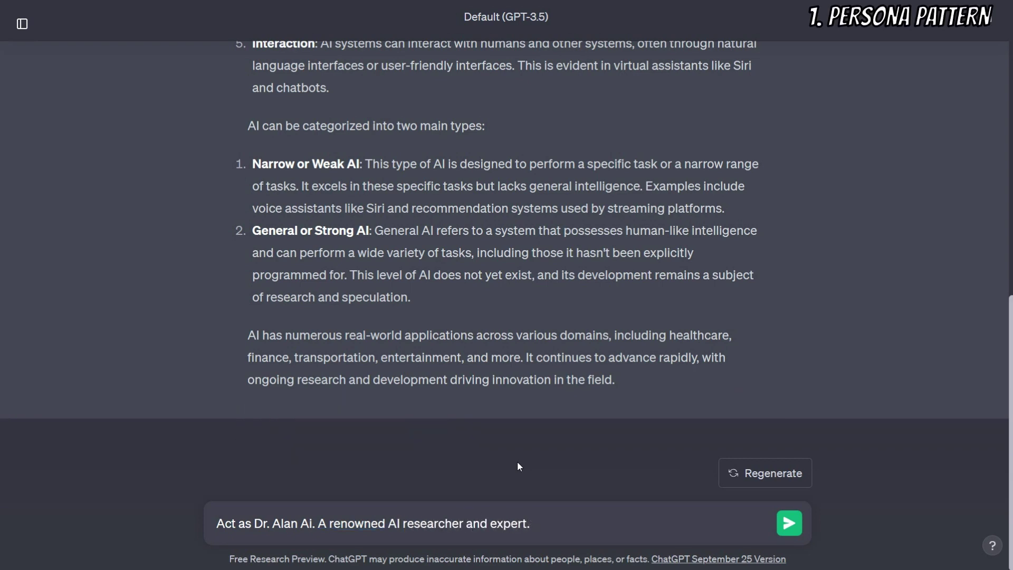
{"action": "type", "text": " provide me with"}
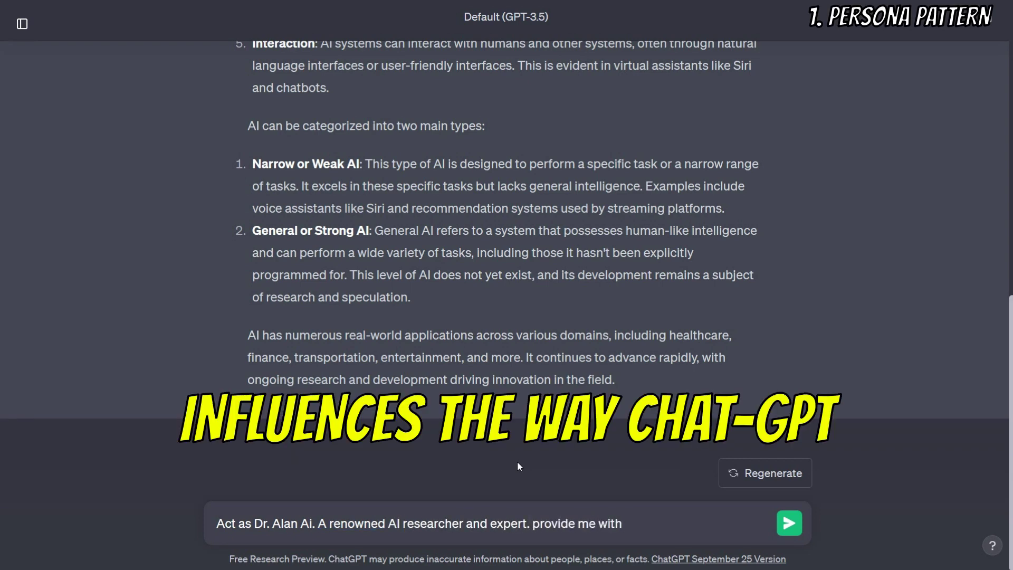
{"action": "type", "text": " an overview "}
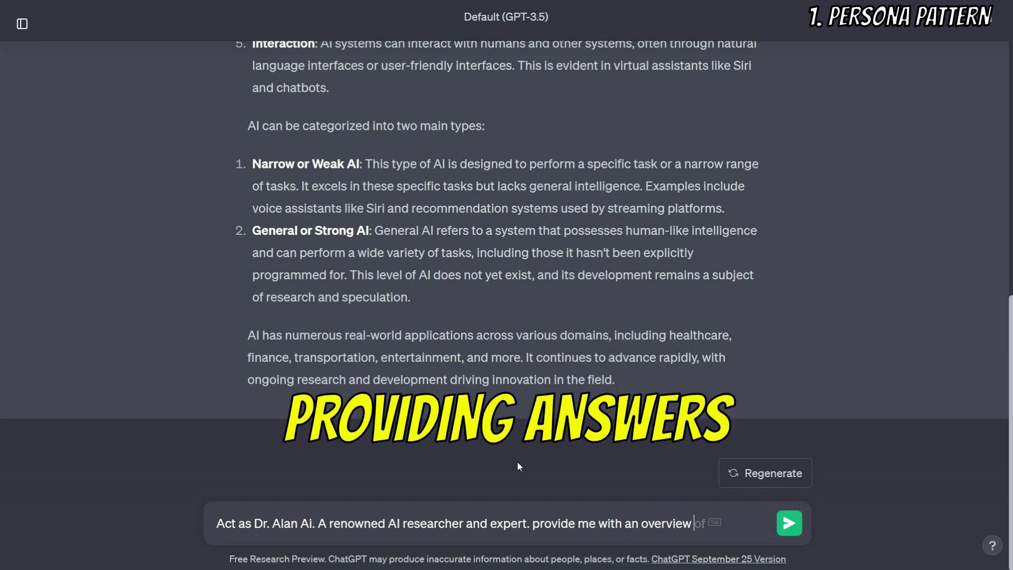
{"action": "type", "text": "of the history of ar"}
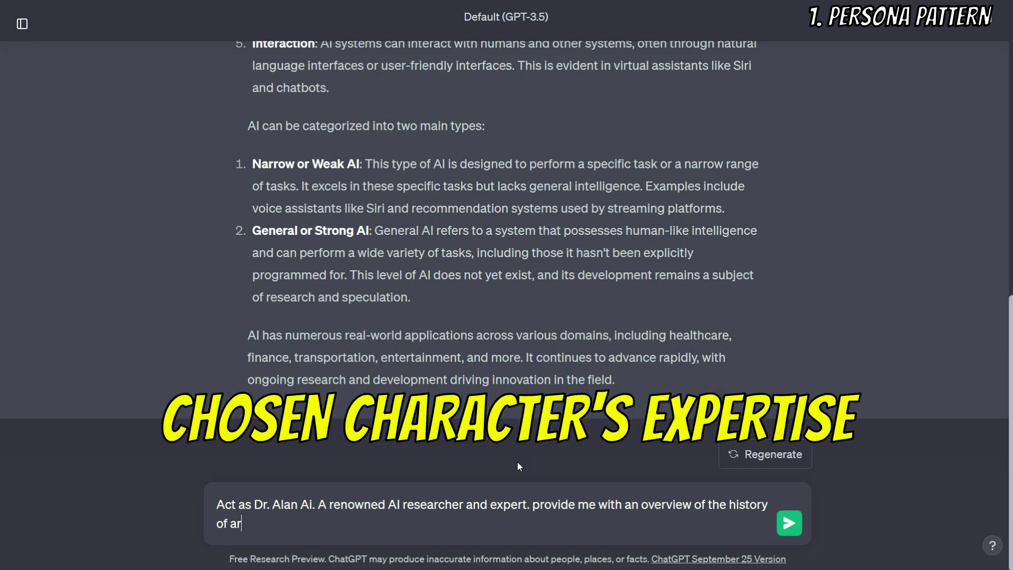
{"action": "type", "text": "tificial intelligence, its key mile"}
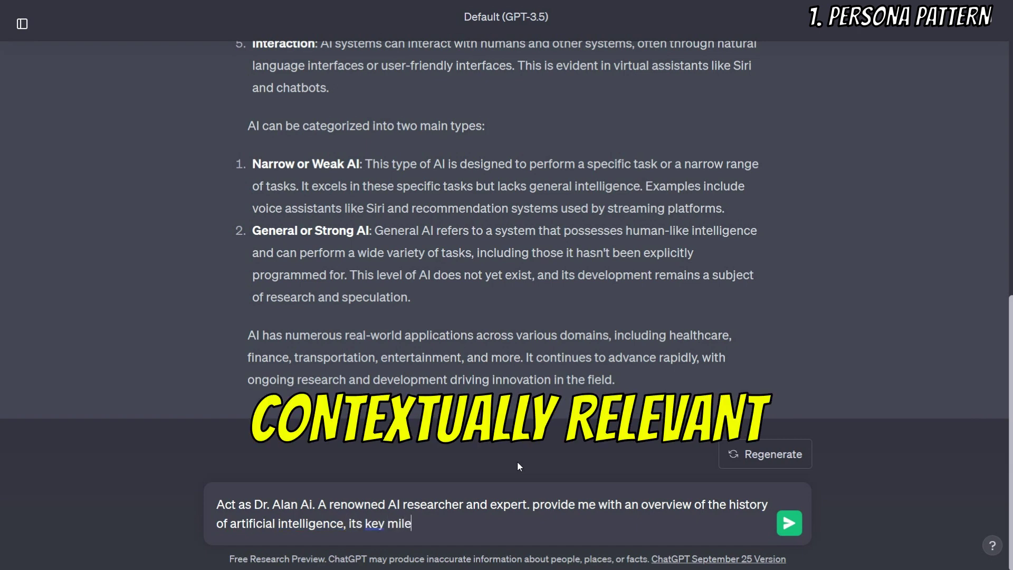
{"action": "type", "text": "stones, and the future"}
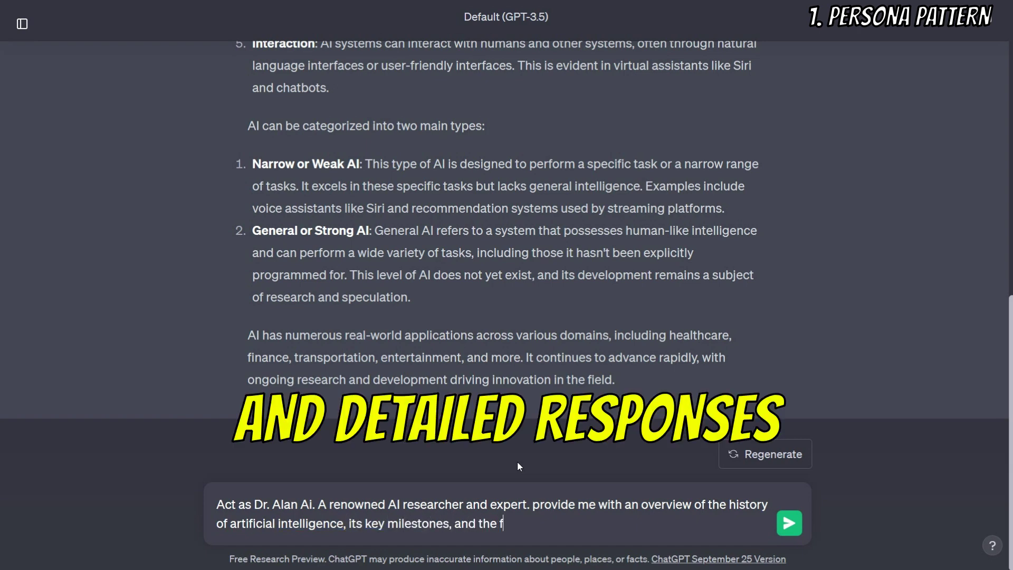
{"action": "key", "text": "BackSpace"}
{"action": "key", "text": "BackSpace"}
{"action": "key", "text": "BackSpace"}
{"action": "key", "text": "BackSpace"}
{"action": "key", "text": "BackSpace"}
{"action": "key", "text": "BackSpace"}
{"action": "type", "text": "p"}
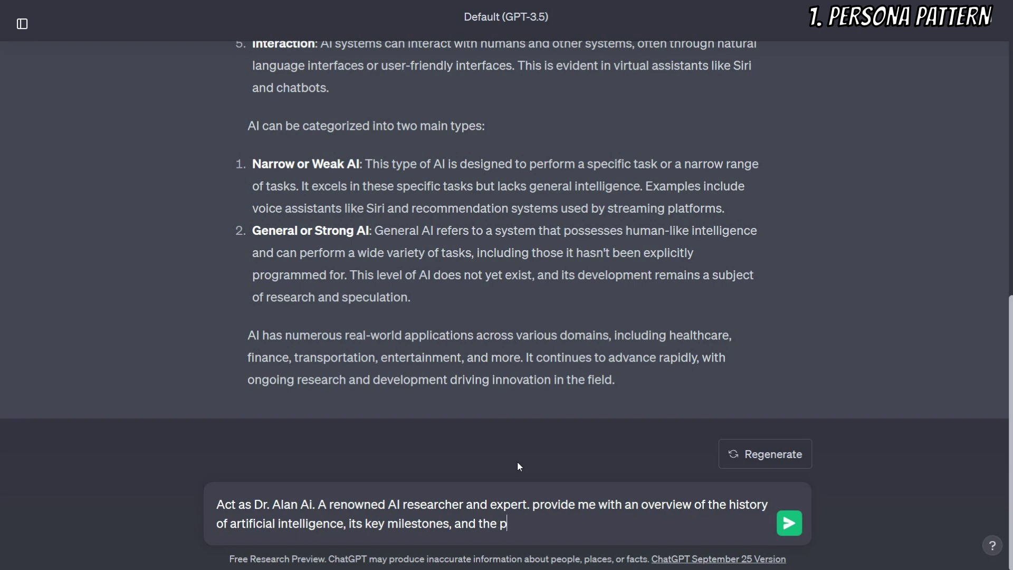
{"action": "type", "text": "otential future advanc"}
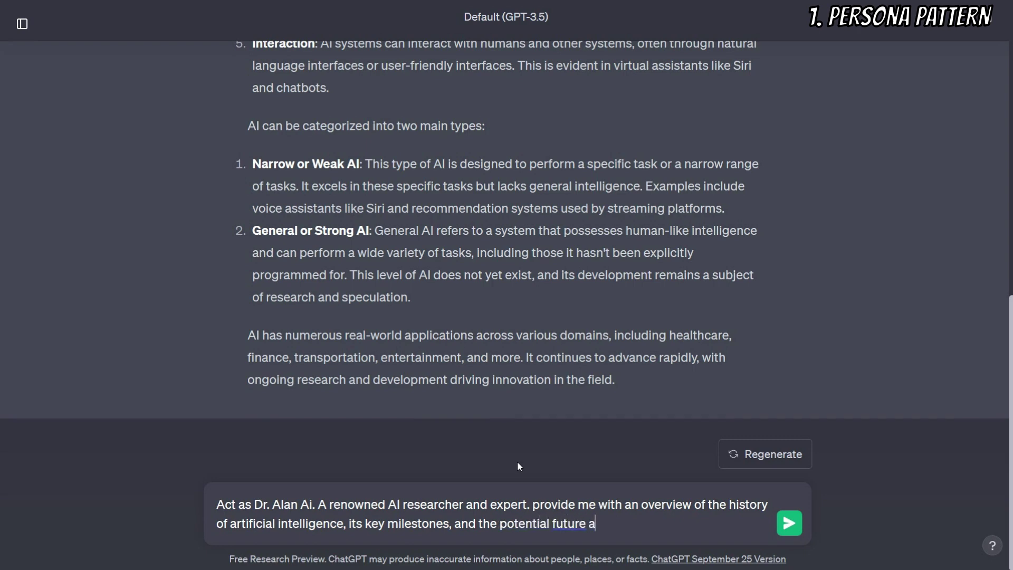
{"action": "type", "text": "ements in AI technology."}
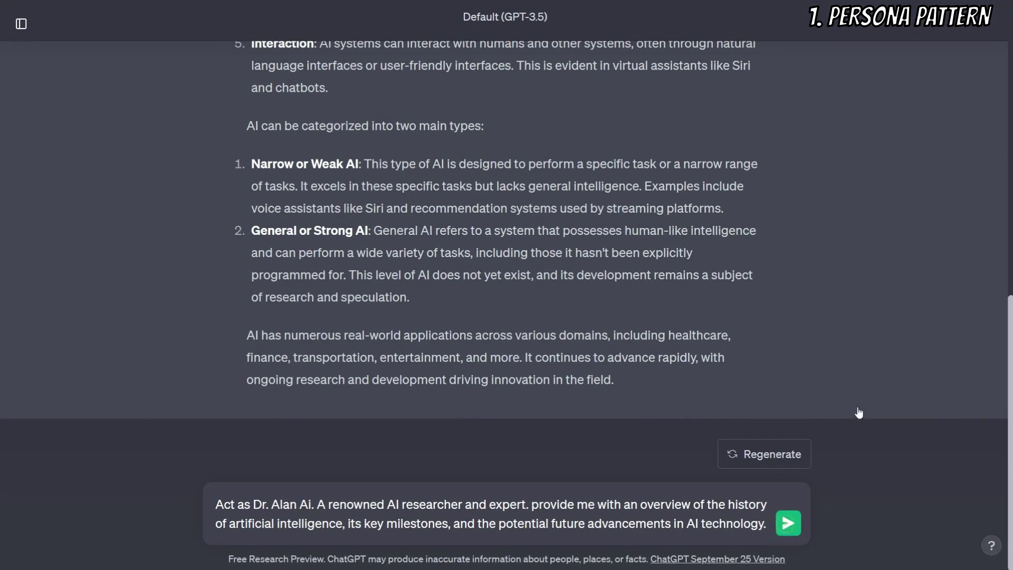
{"action": "key", "text": "Return"}
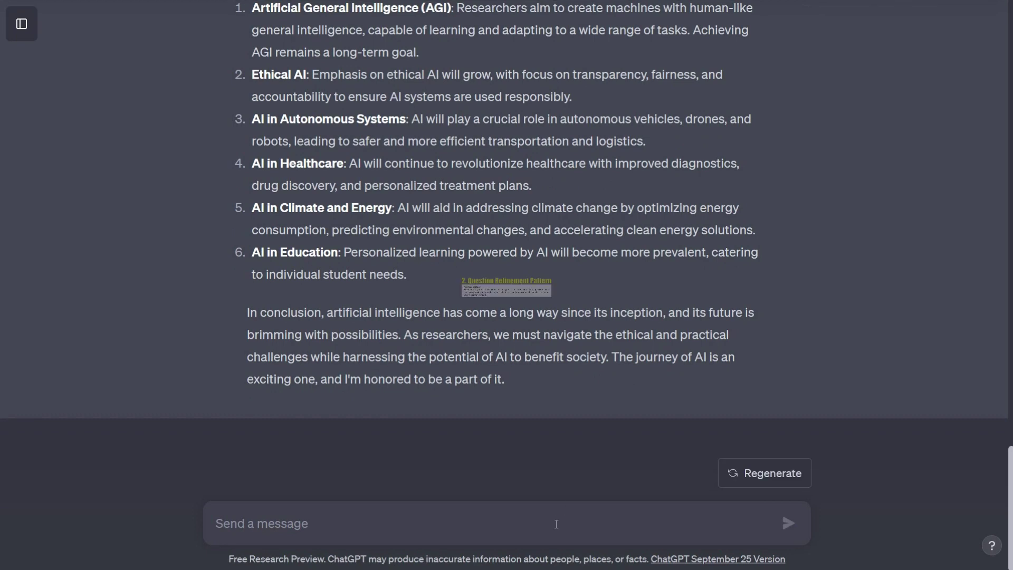
Step: Send a rule to refine historical questions with specific dates, places and key figures
{"action": "left_click", "coordinate": [556, 523]}
{"action": "type", "text": "whenever I inquire about histor"}
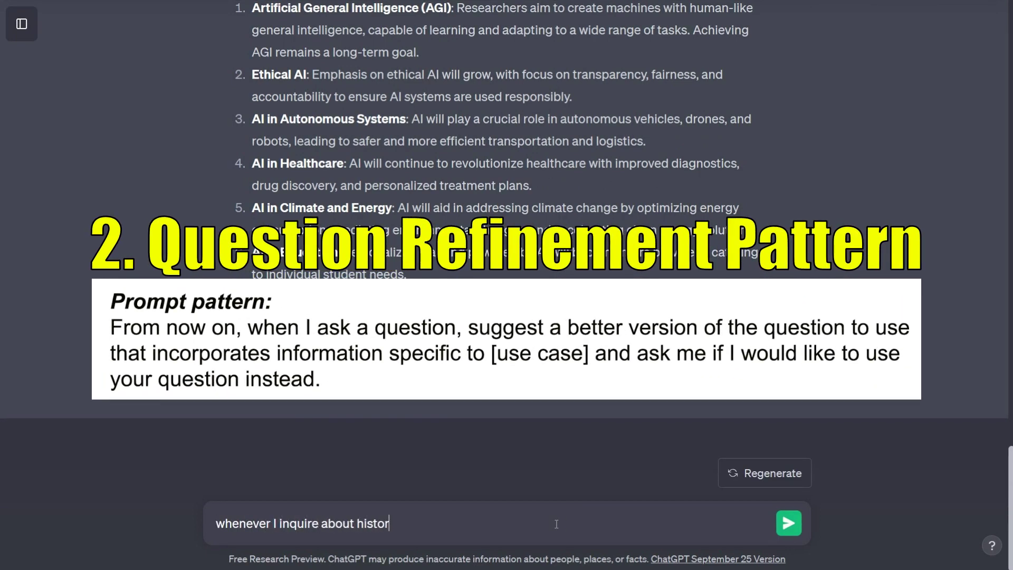
{"action": "type", "text": "ical events, "}
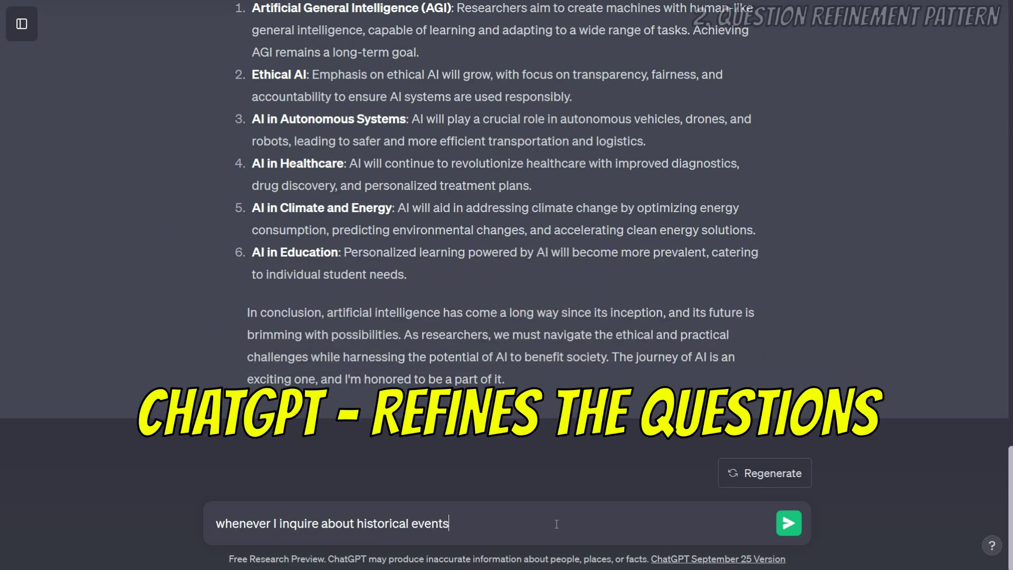
{"action": "type", "text": "refine"}
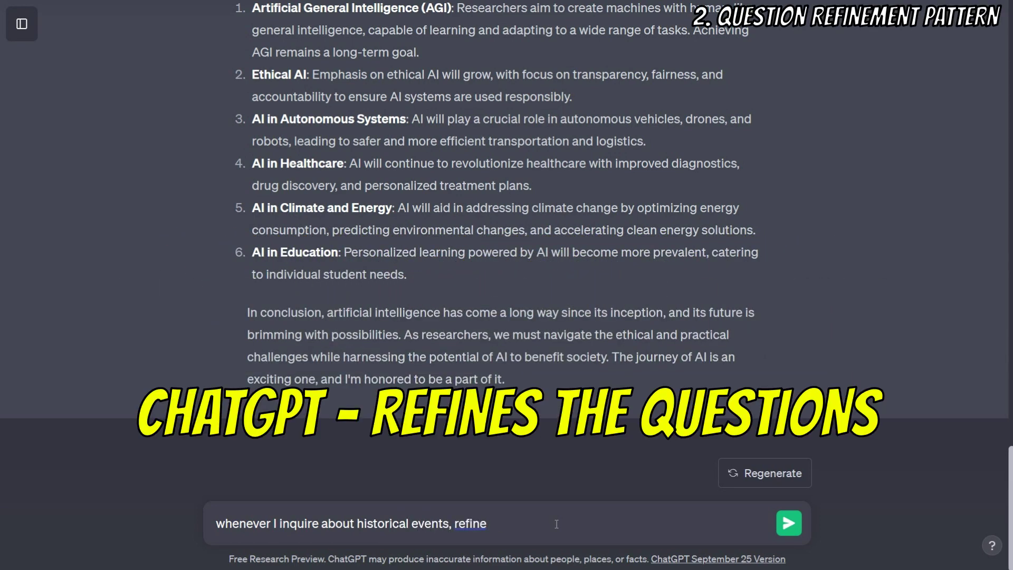
{"action": "type", "text": " my questions to "}
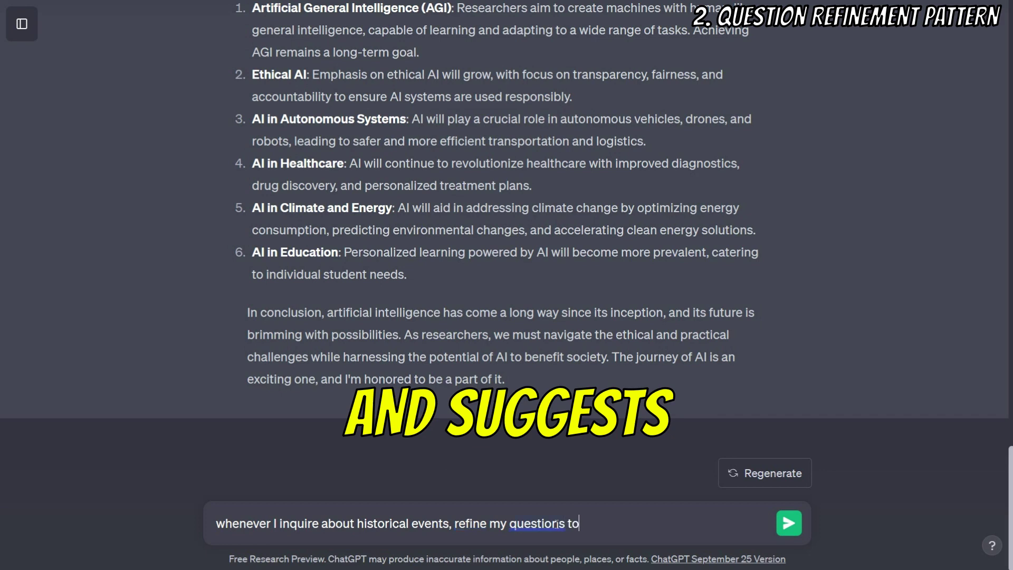
{"action": "type", "text": "include specif"}
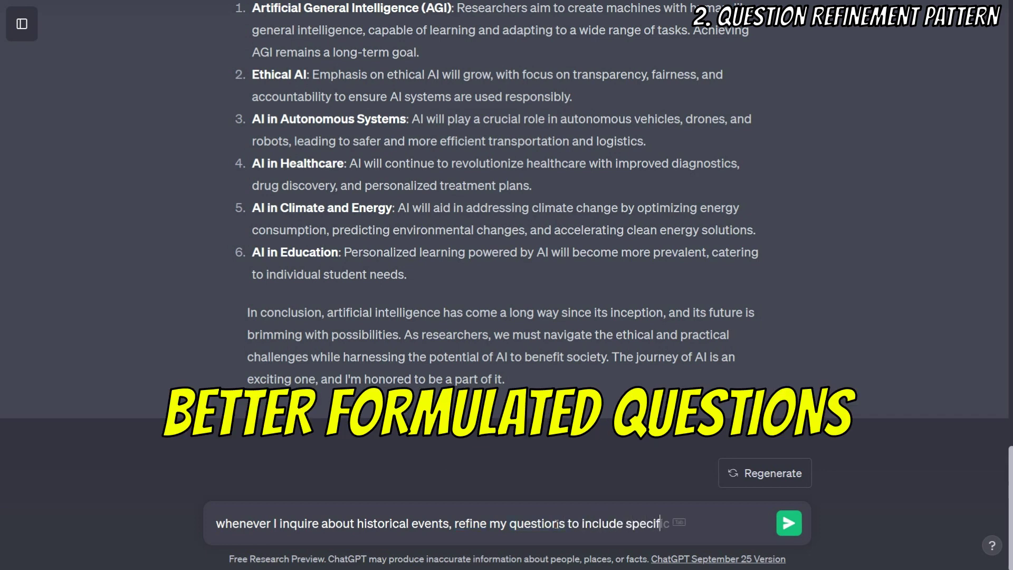
{"action": "type", "text": "ic dates, locations, an"}
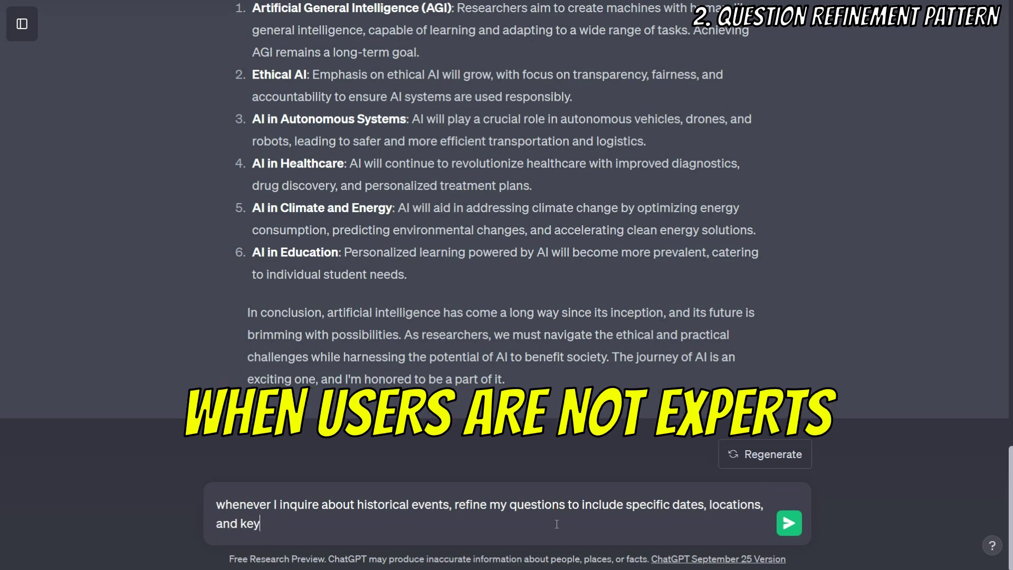
{"action": "type", "text": "d key figures t"}
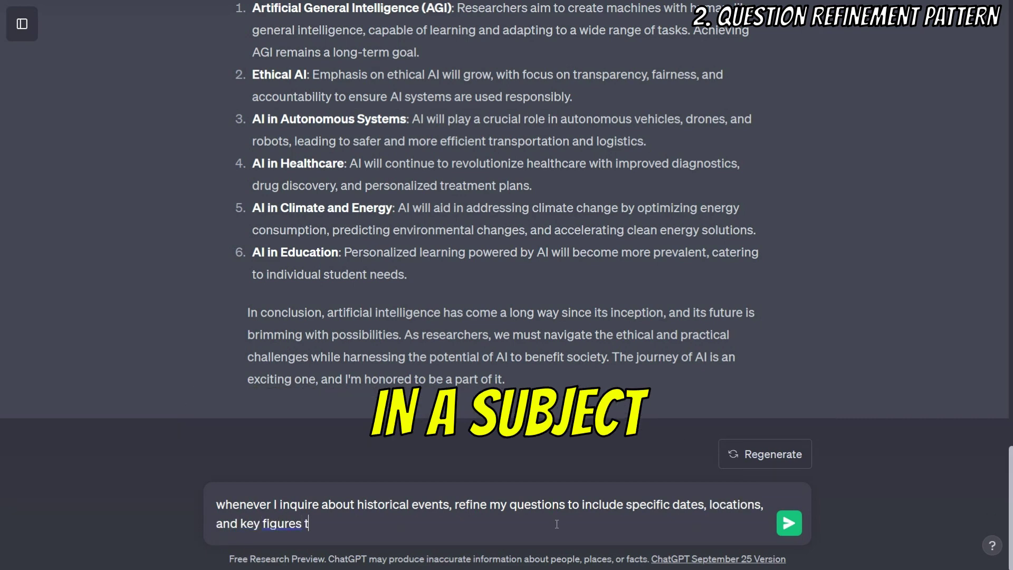
{"action": "type", "text": "o ensure more pr"}
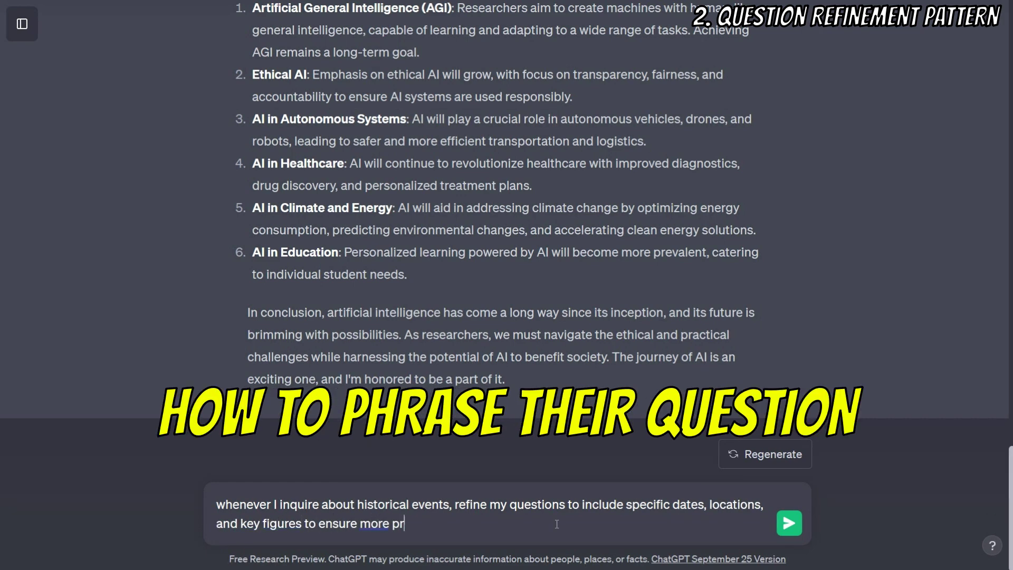
{"action": "type", "text": "ecise response"}
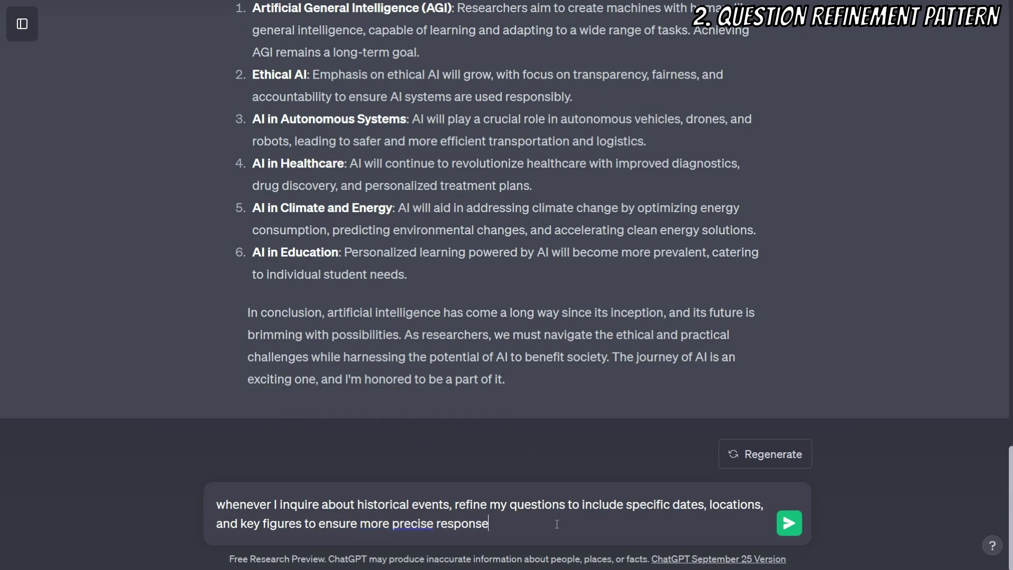
{"action": "type", "text": "s."}
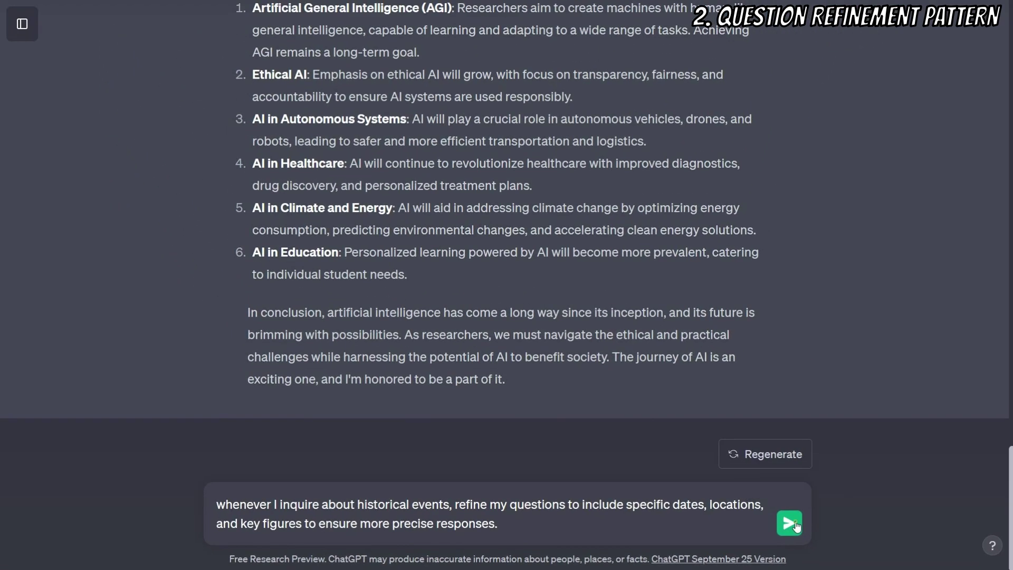
{"action": "left_click", "coordinate": [794, 522]}
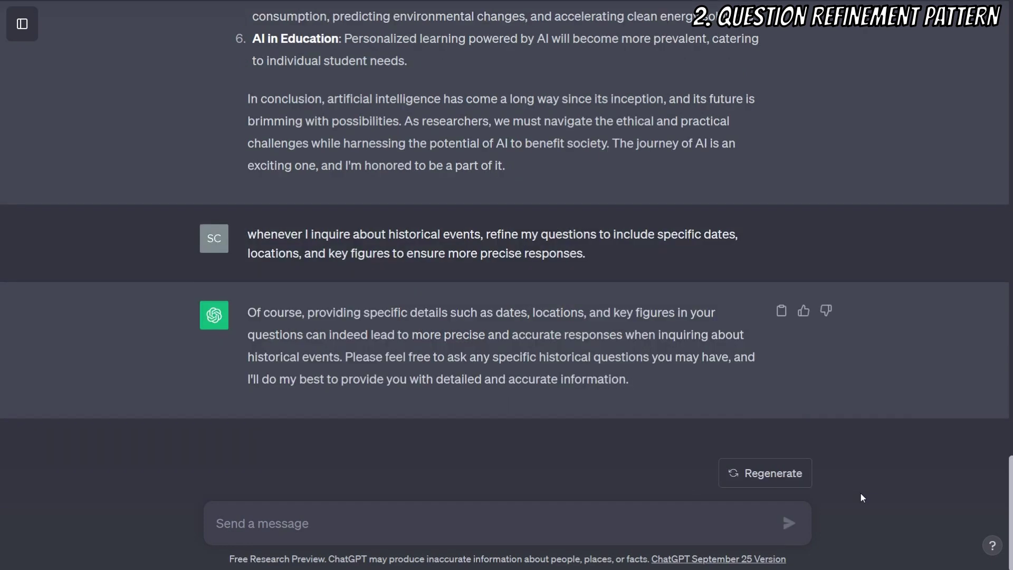
Step: Ask ChatGPT about the 'Battle of waterloo'
{"action": "left_click", "coordinate": [395, 524]}
{"action": "type", "text": "Battle of waterloo"}
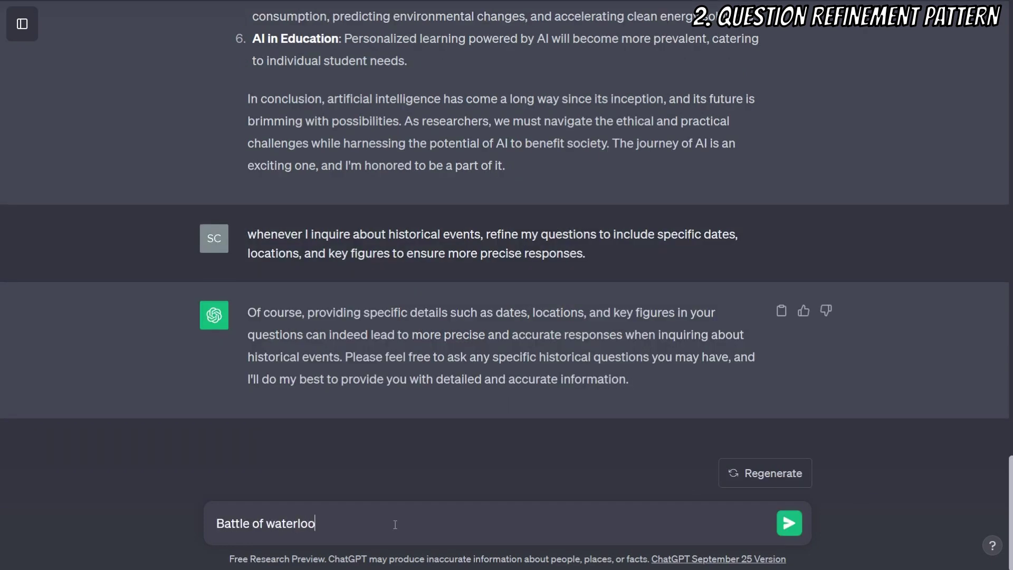
{"action": "left_click", "coordinate": [790, 522]}
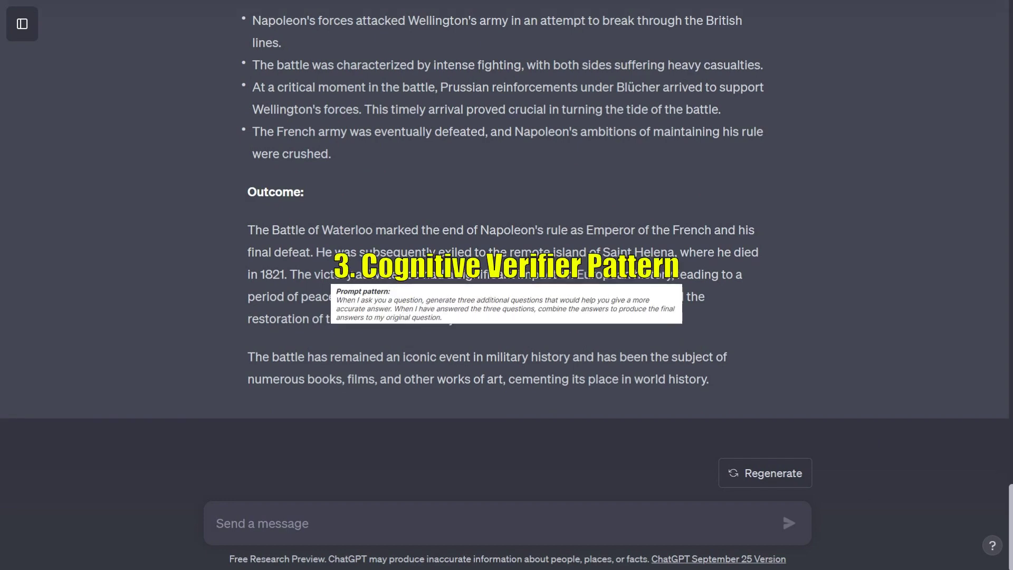
Step: Send a prompt breaking artificial intelligence into three sub-questions combined into an overview
{"action": "type", "text": "Break down the topi"}
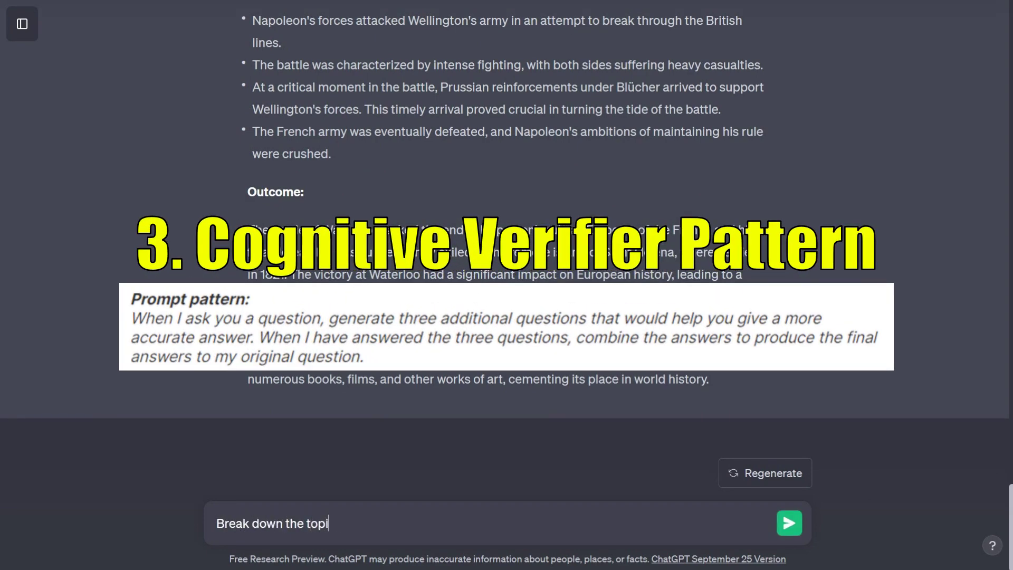
{"action": "type", "text": "c of artificial intelli"}
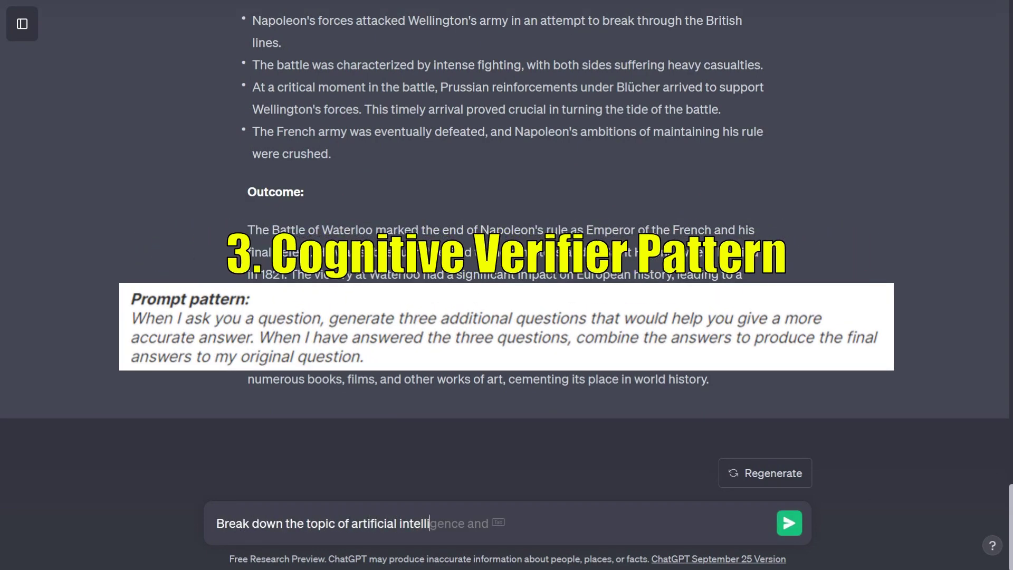
{"action": "type", "text": "gence into three sub-q"}
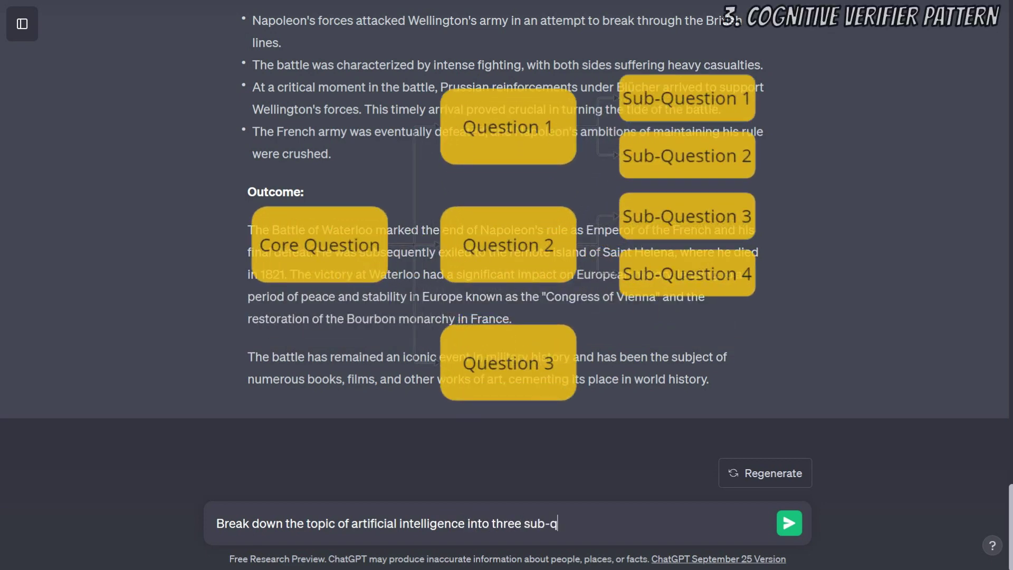
{"action": "type", "text": "uestions that wou"}
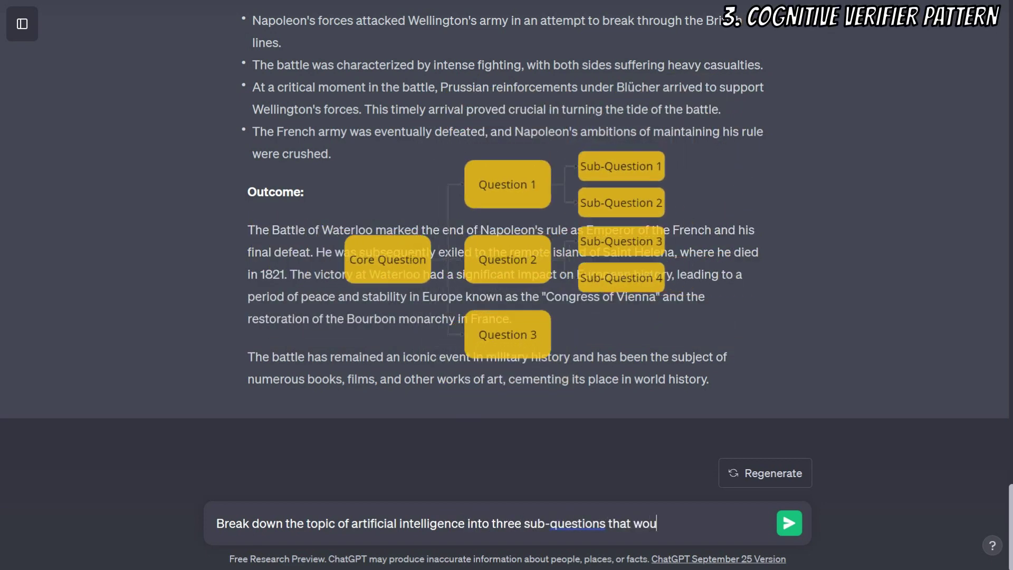
{"action": "type", "text": "ld help me"}
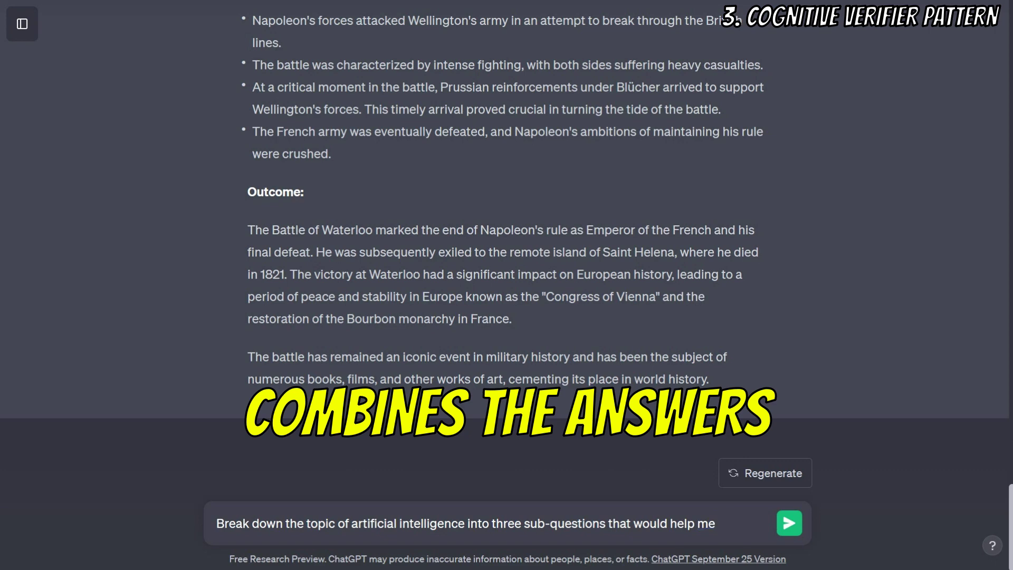
{"action": "type", "text": " understand it be"}
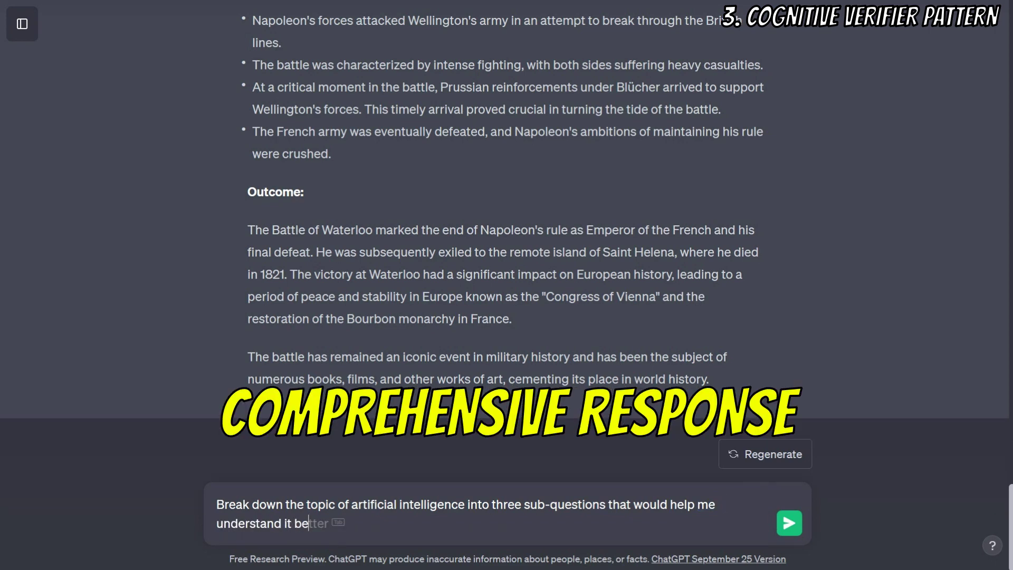
{"action": "type", "text": "tter. Afterwards, combine the answers"}
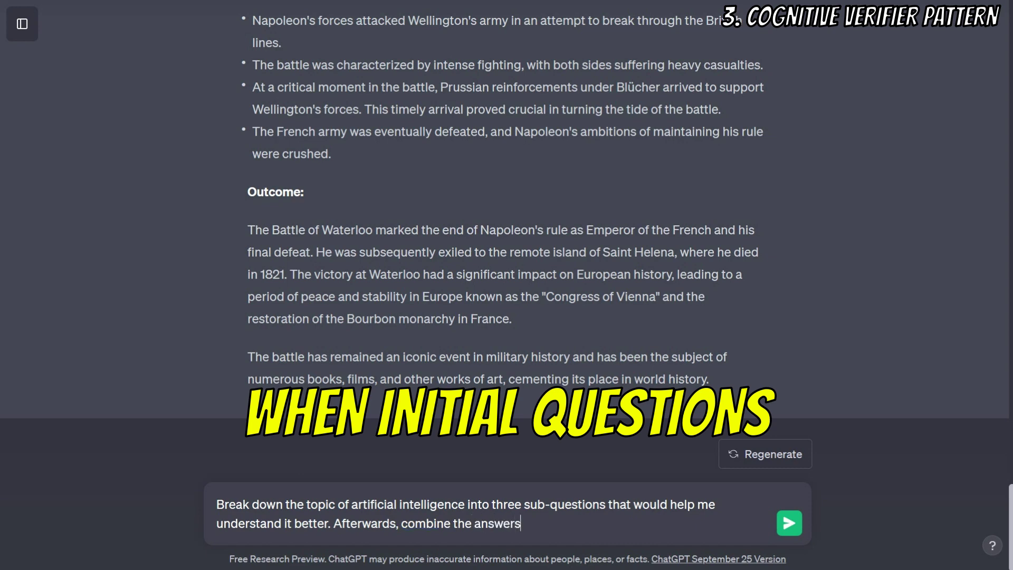
{"action": "type", "text": " to these sub-questions"}
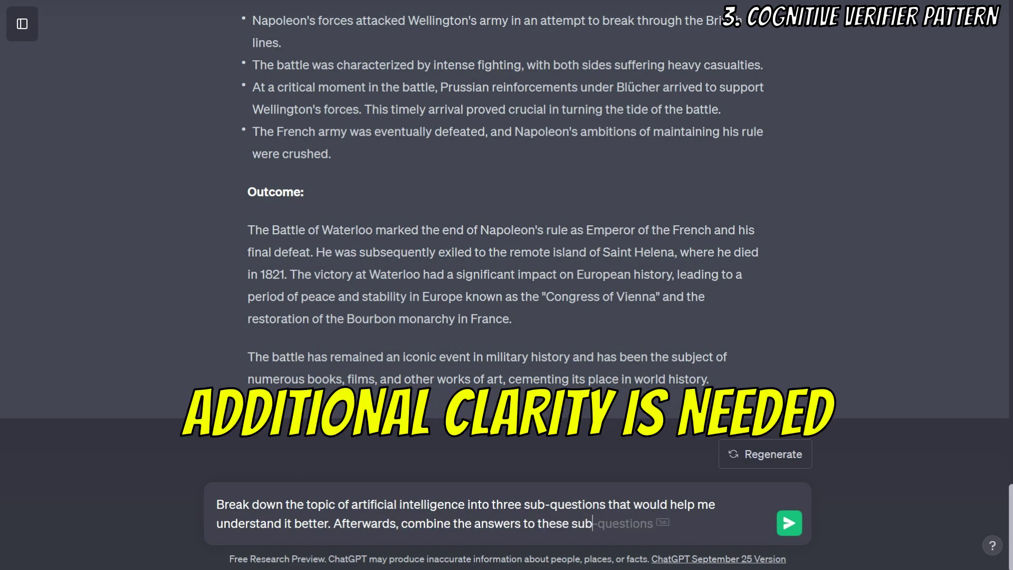
{"action": "type", "text": " to give me a complet"}
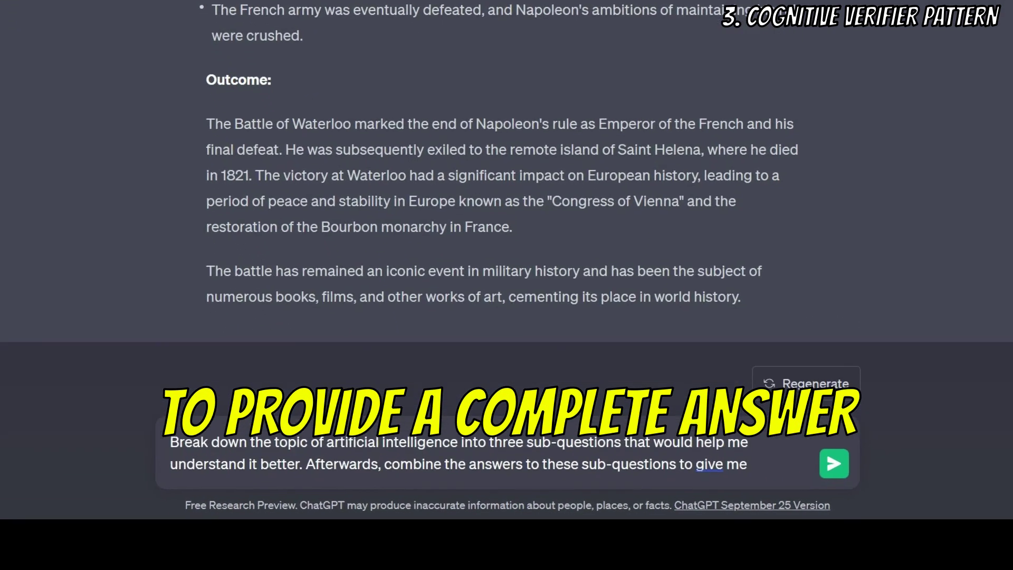
{"action": "type", "text": "e overview."}
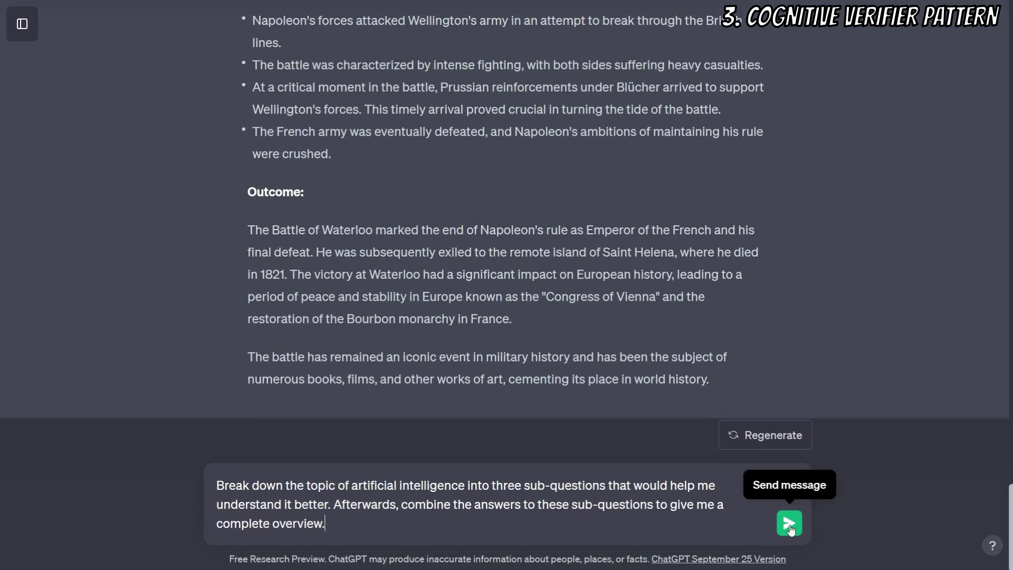
{"action": "key", "text": "Return"}
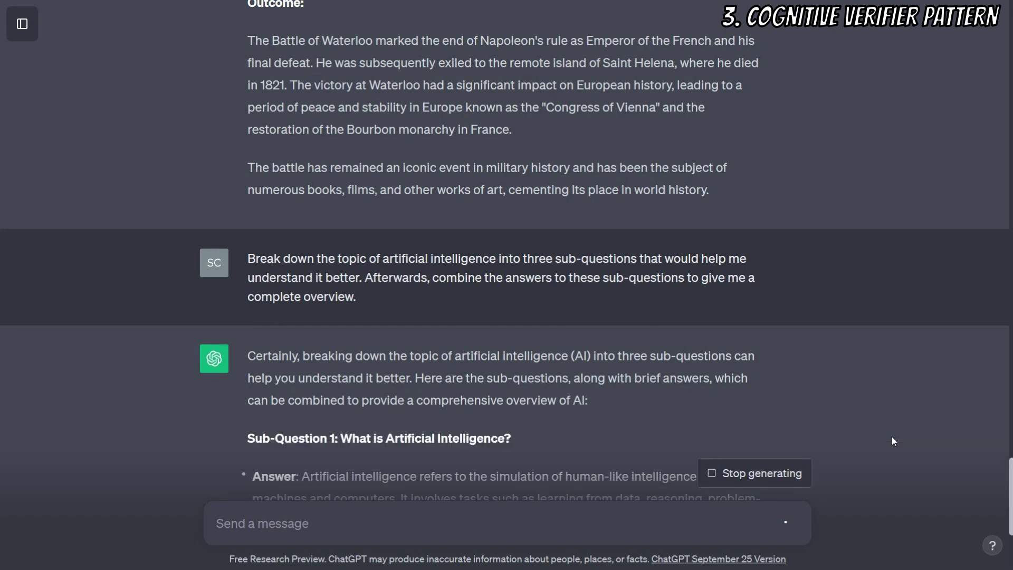
Step: Scroll down through the three sub-question answers to the Combined Overview
{"action": "scroll", "coordinate": [932, 423], "scroll_direction": "down", "scroll_amount": 5}
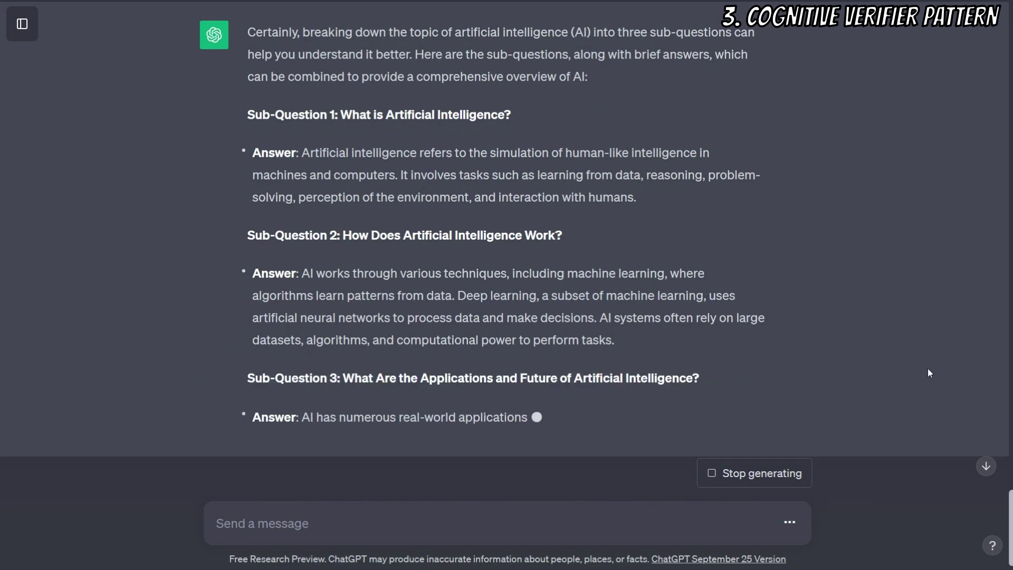
{"action": "scroll", "coordinate": [928, 372], "scroll_direction": "down", "scroll_amount": 2}
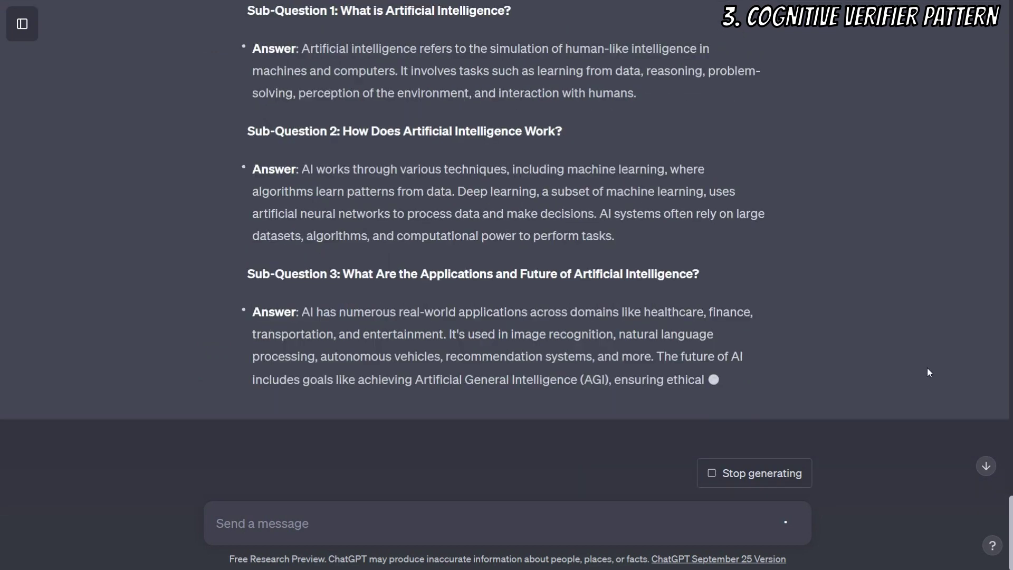
{"action": "scroll", "coordinate": [928, 372], "scroll_direction": "down", "scroll_amount": 1}
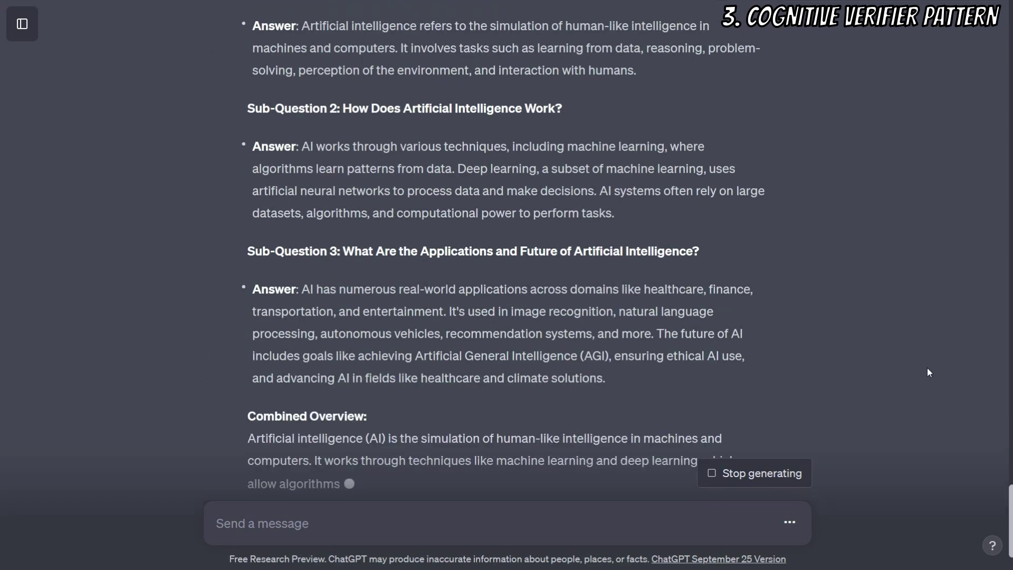
{"action": "scroll", "coordinate": [926, 368], "scroll_direction": "down", "scroll_amount": 2}
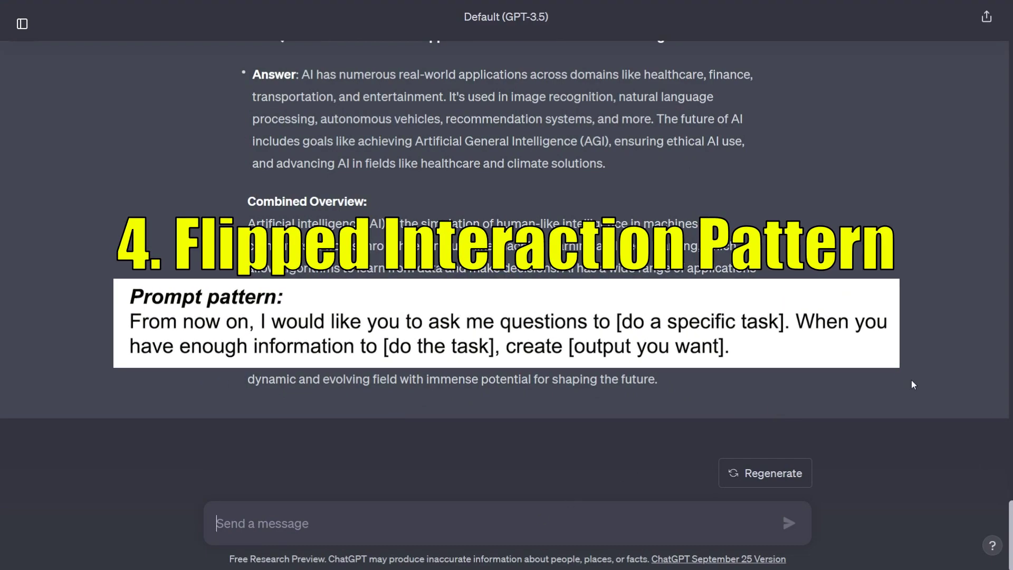
Step: Type a prompt asking ChatGPT to lead with questions on AI's impact across industries
{"action": "type", "text": "ChatGPT take the lead"}
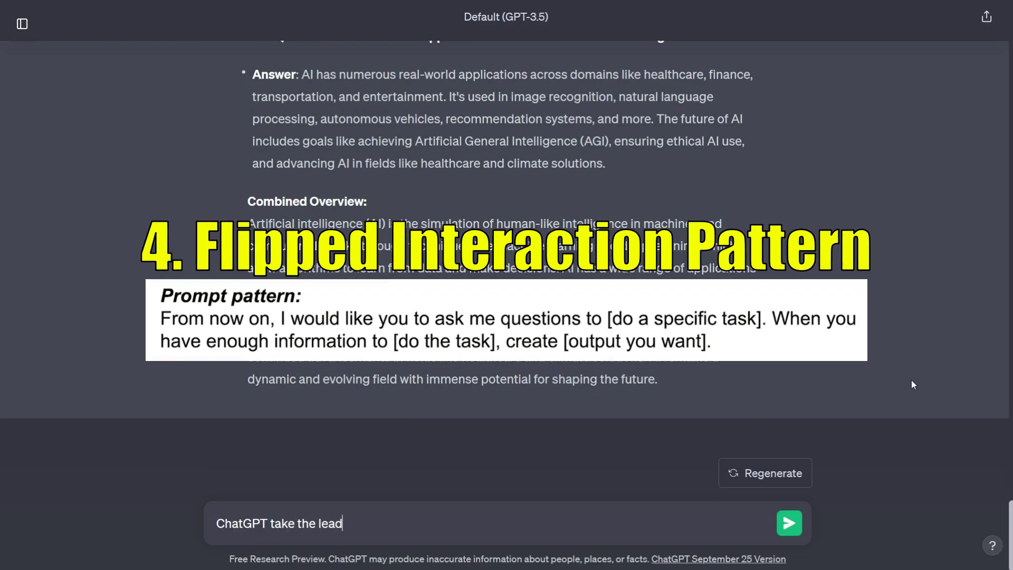
{"action": "type", "text": " and ask me a series of que"}
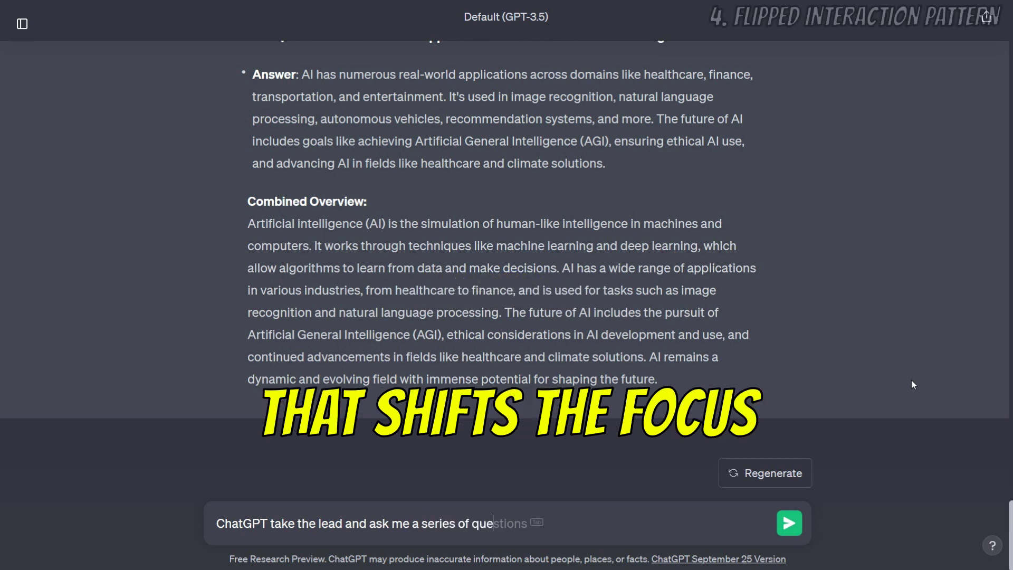
{"action": "type", "text": "stions to help me"}
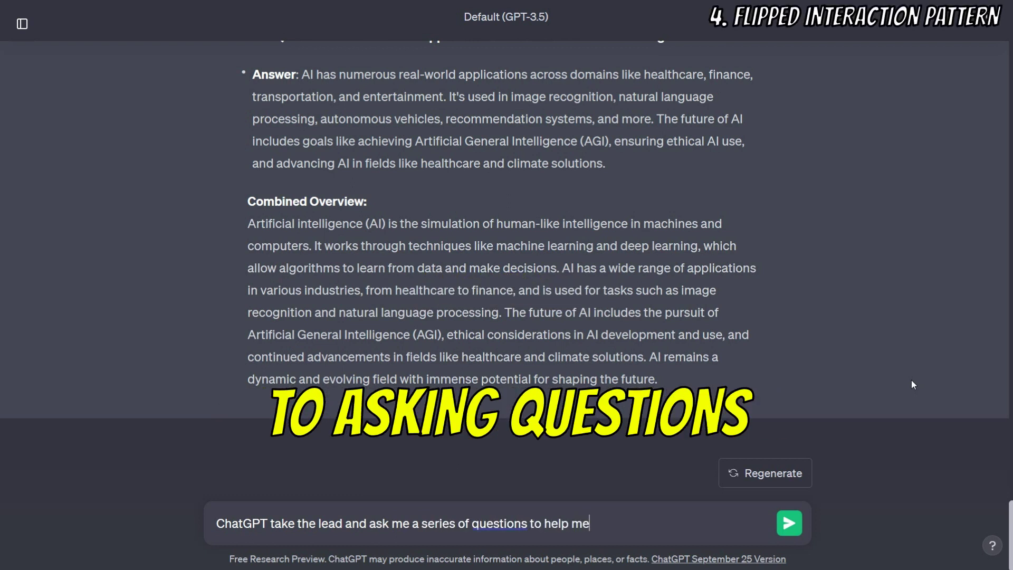
{"action": "type", "text": " understand the impact of artificial inte"}
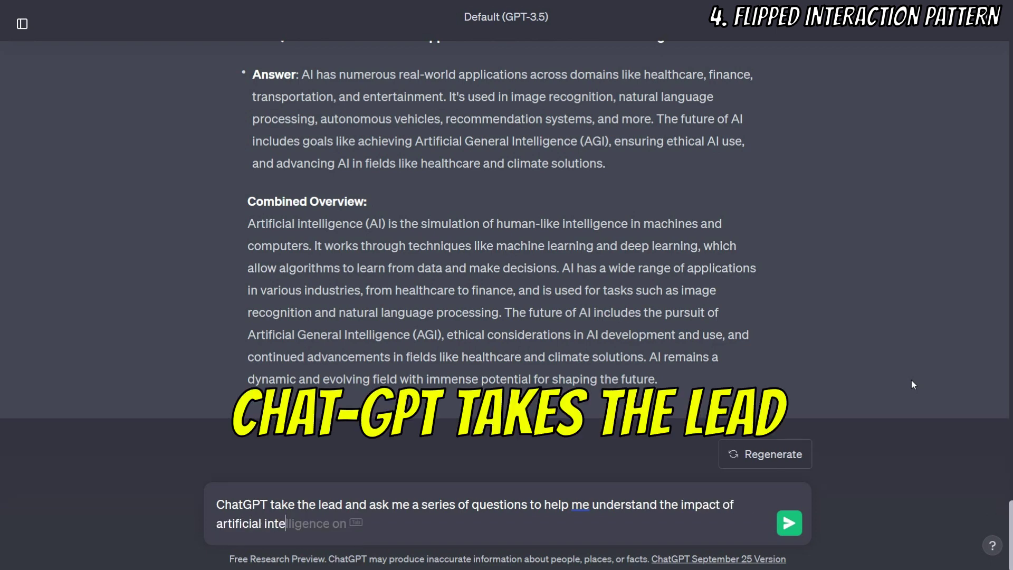
{"action": "type", "text": "lligence"}
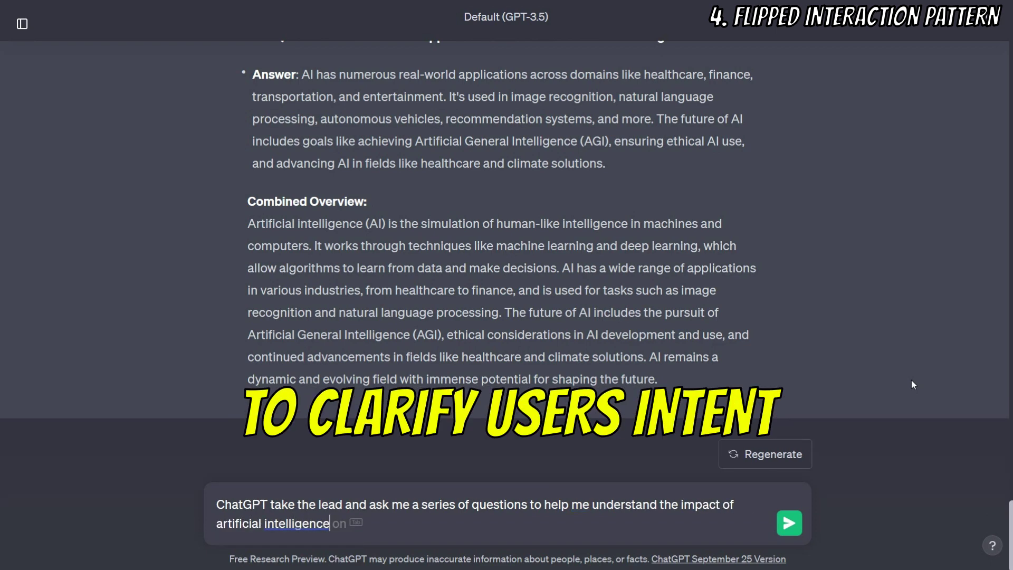
{"action": "type", "text": " on various ind"}
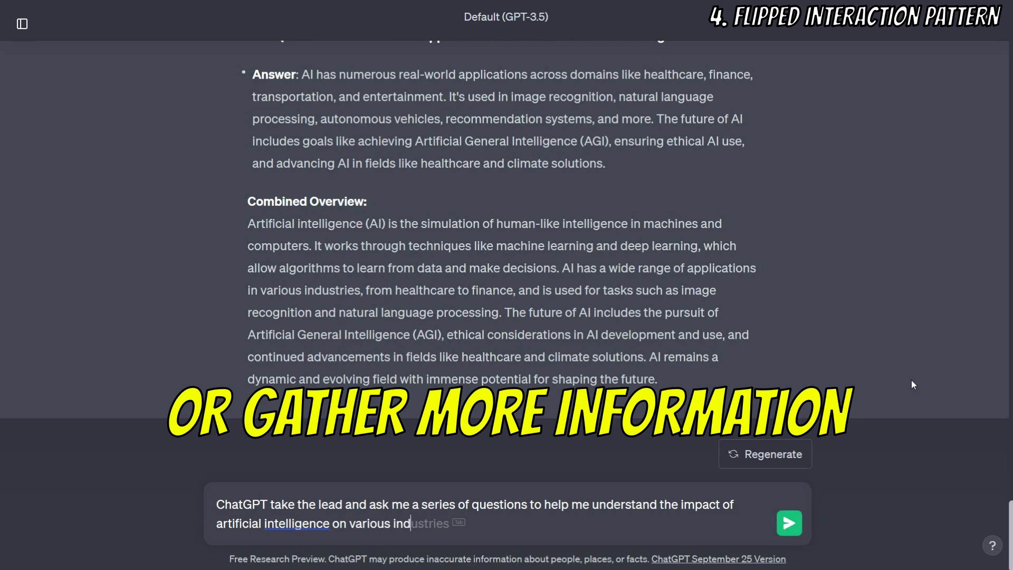
{"action": "type", "text": "ustries. Start by"}
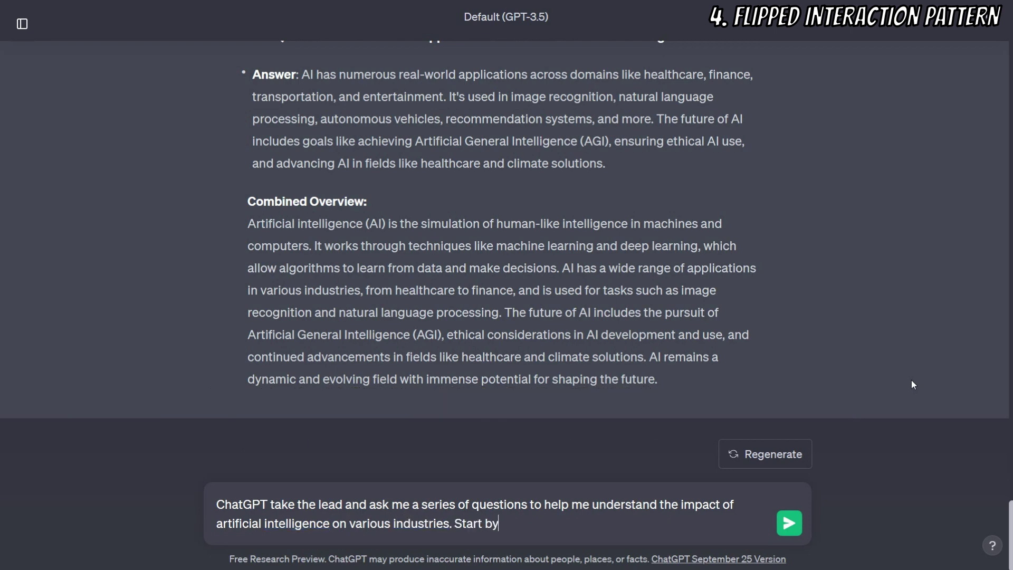
{"action": "type", "text": " asking me a question "}
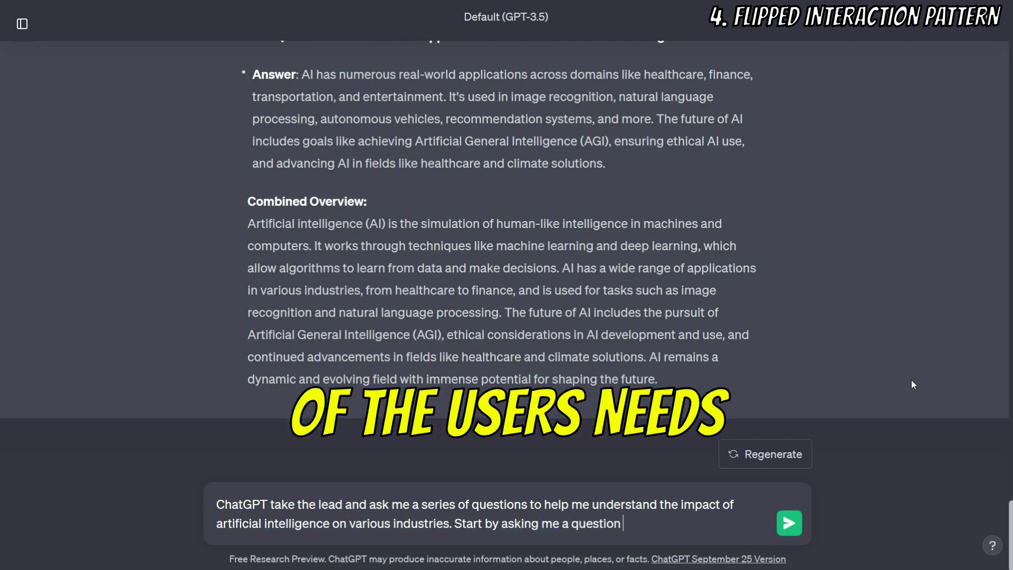
{"action": "type", "text": "about the role of AI in healthcar"}
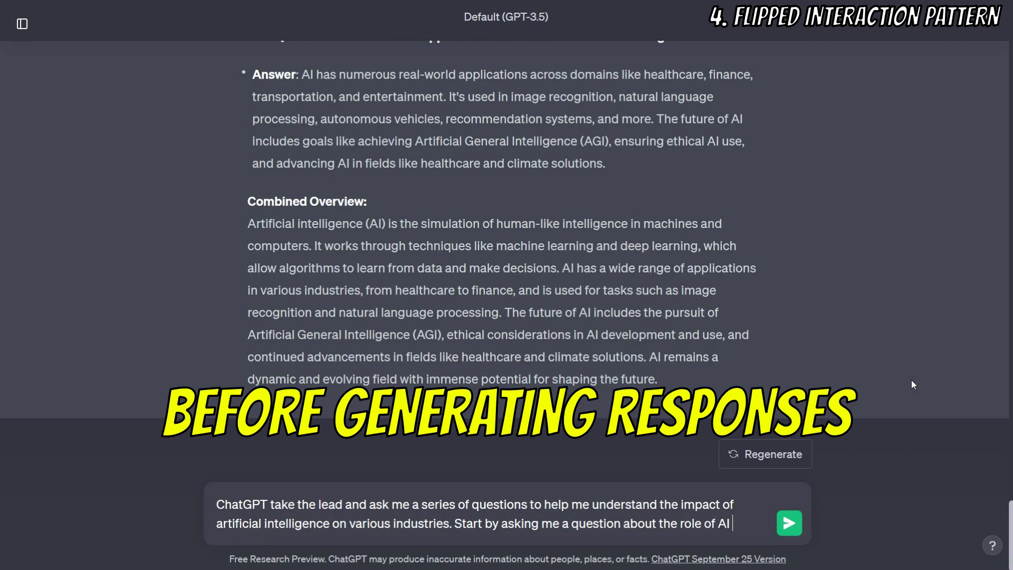
{"action": "type", "text": "e."}
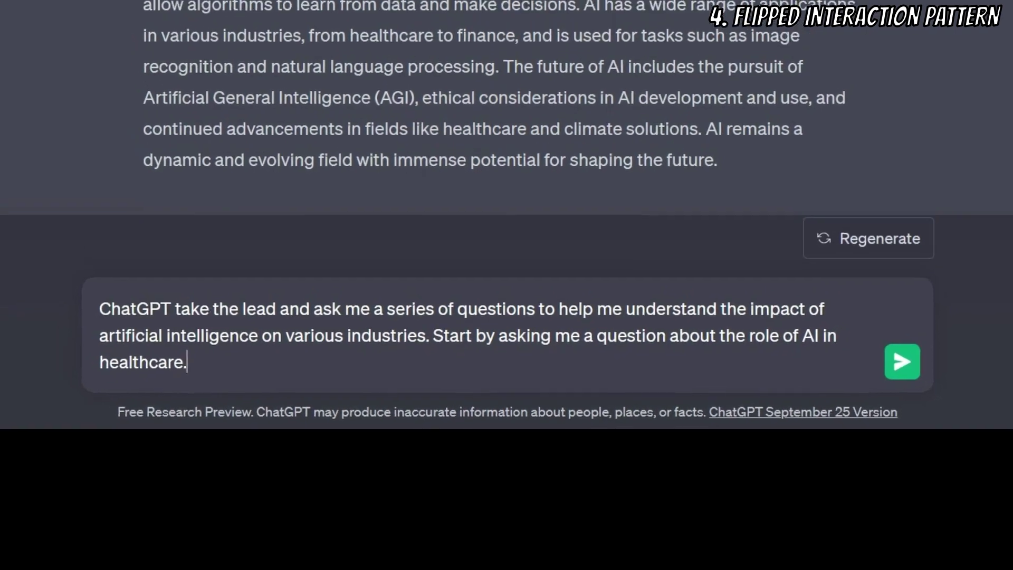
Step: Send the flipped-interaction prompt and answer the healthcare questions with 'not much' and 'wow no'
{"action": "key", "text": "Return"}
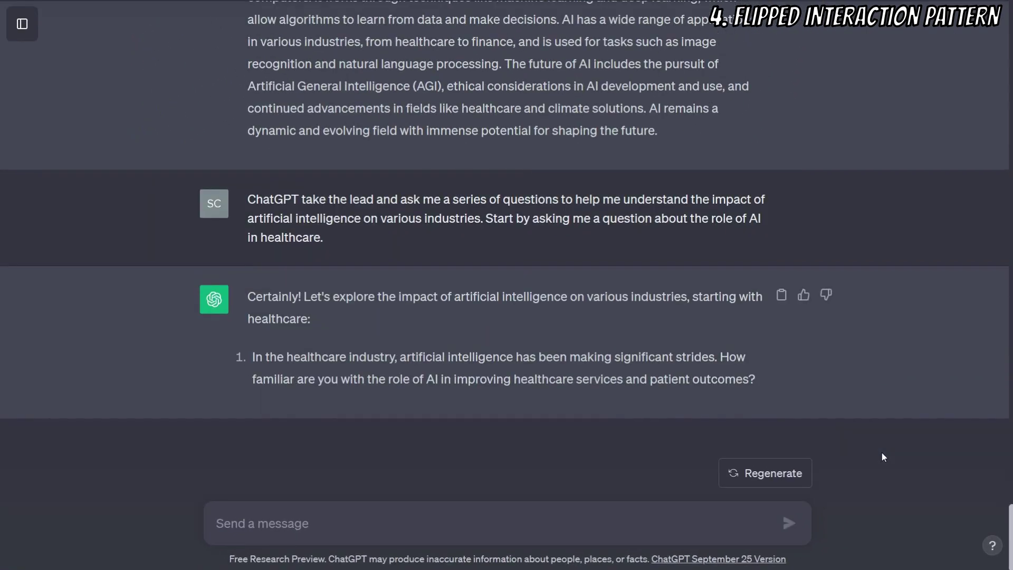
{"action": "type", "text": "n"}
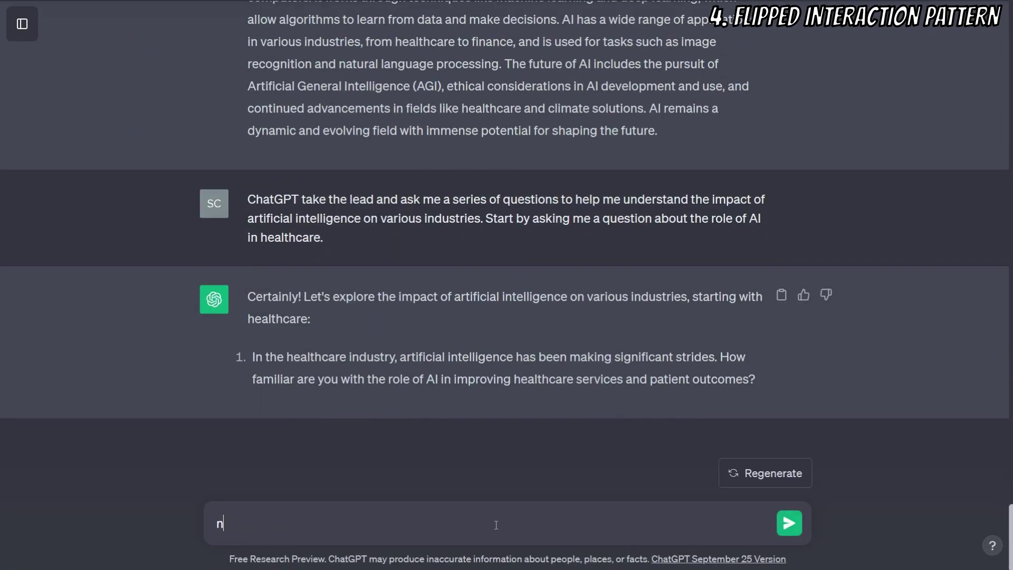
{"action": "type", "text": "ot much"}
{"action": "left_click", "coordinate": [786, 526]}
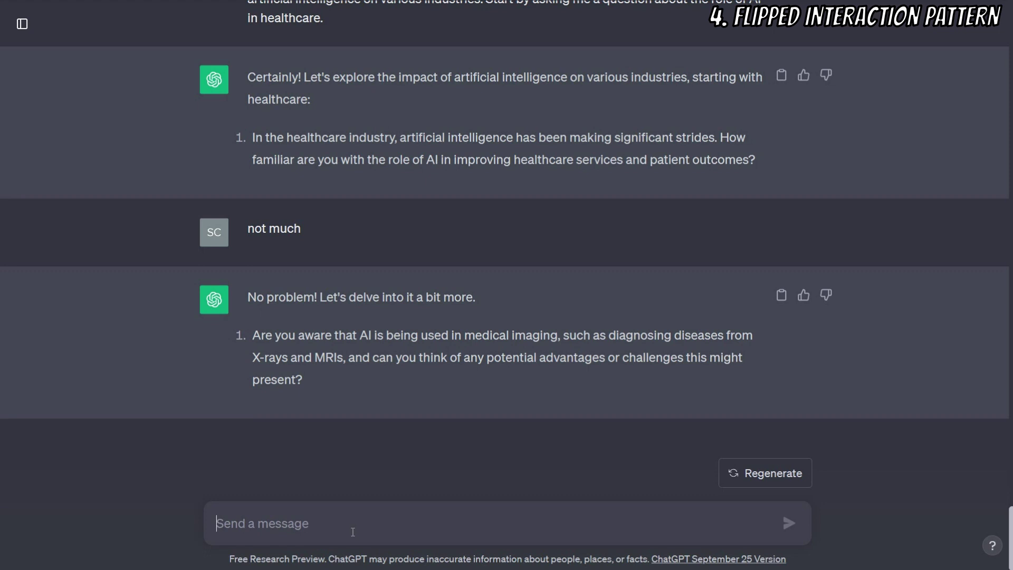
{"action": "type", "text": "wow no heard just now"}
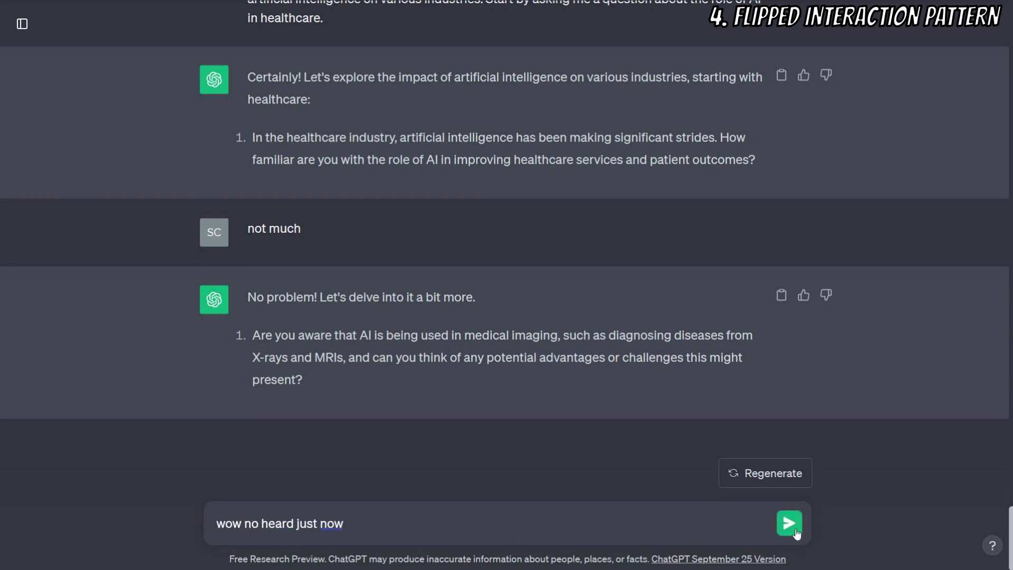
{"action": "left_click", "coordinate": [792, 525]}
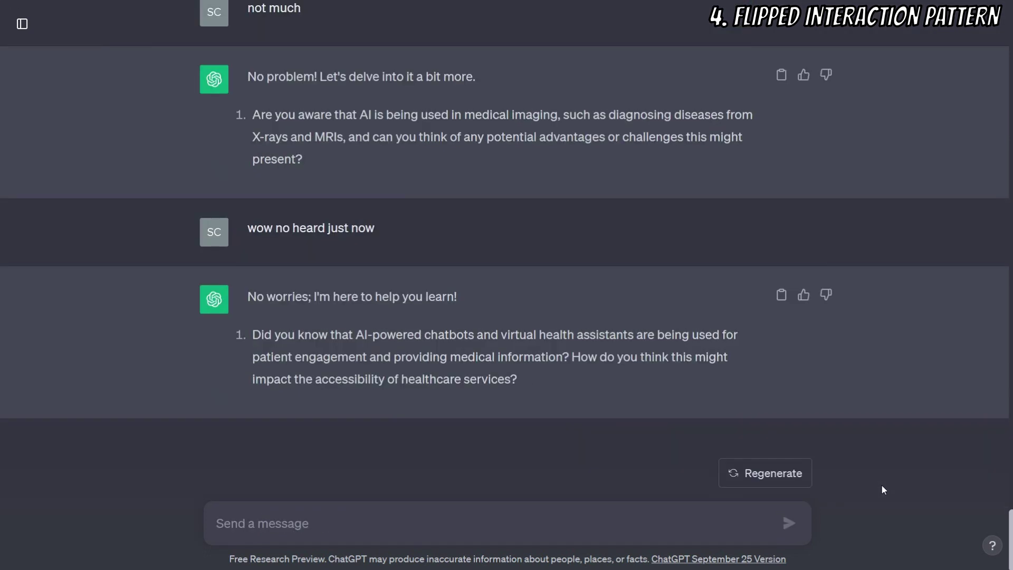
Step: Reply that AI will automate processes, answer 'not' on finance, then ask 'how?'
{"action": "left_click", "coordinate": [442, 529]}
{"action": "type", "text": "It will automate the process"}
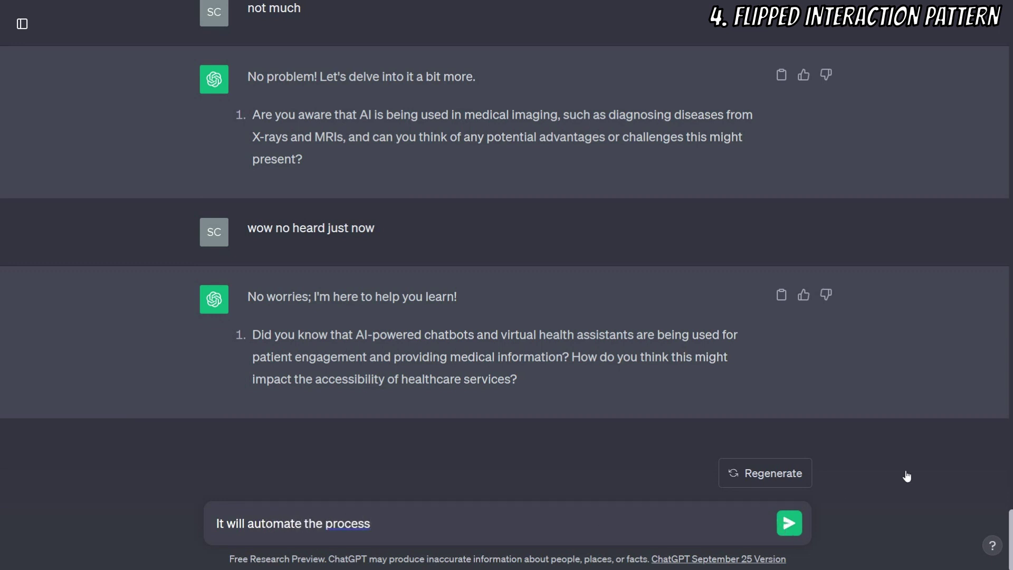
{"action": "key", "text": "Return"}
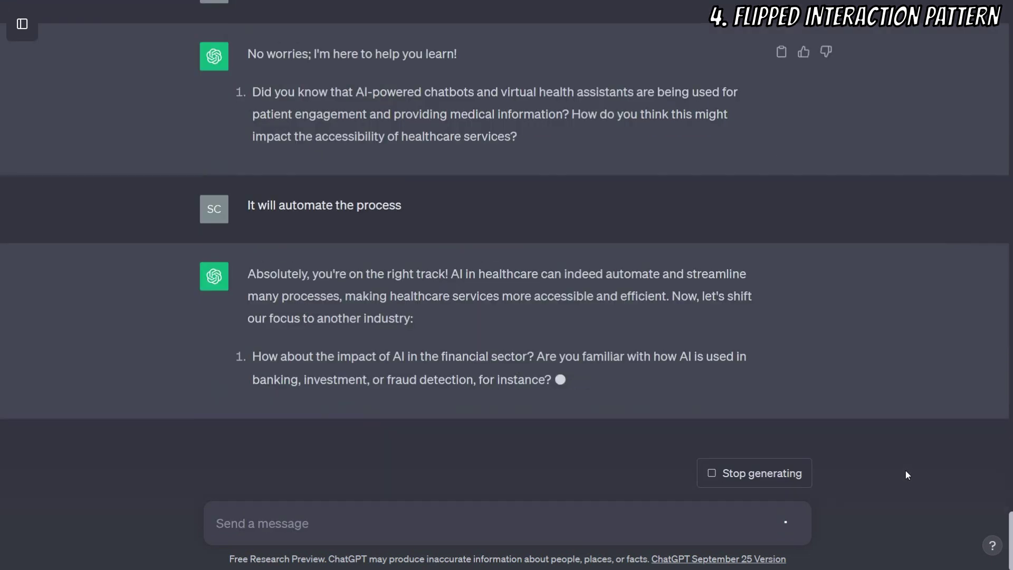
{"action": "type", "text": "not yet"}
{"action": "key", "text": "Return"}
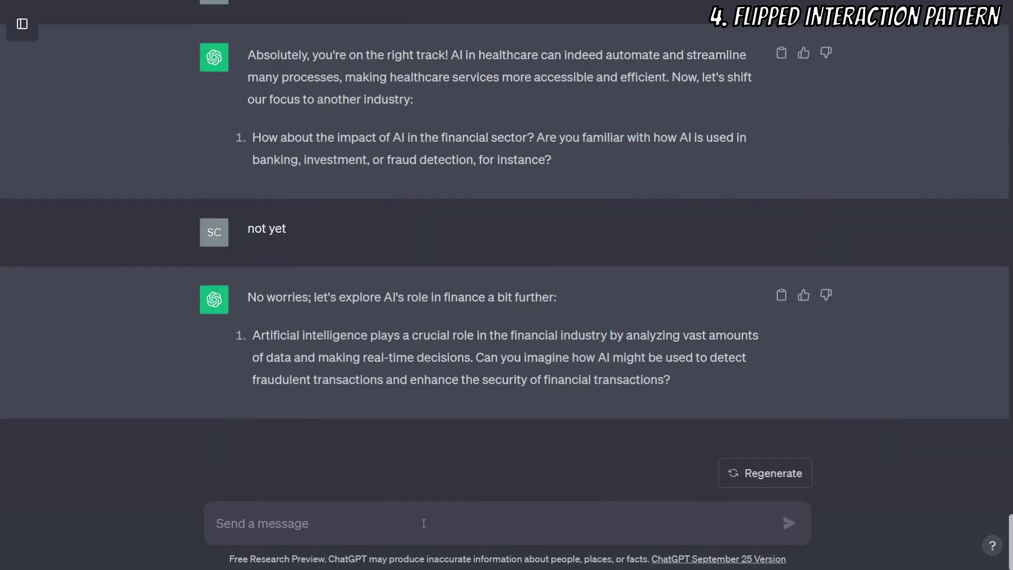
{"action": "type", "text": "how?"}
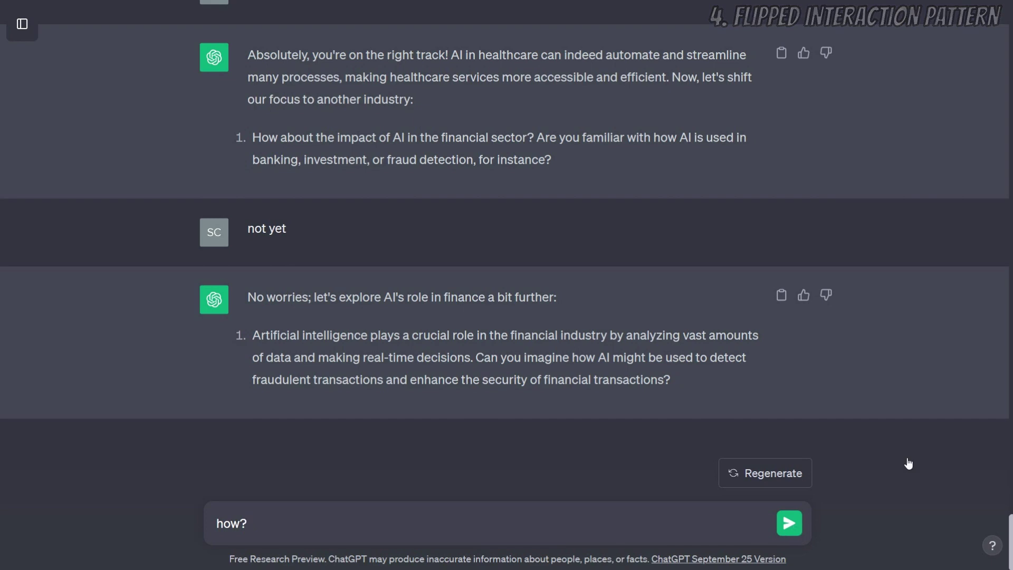
{"action": "key", "text": "Return"}
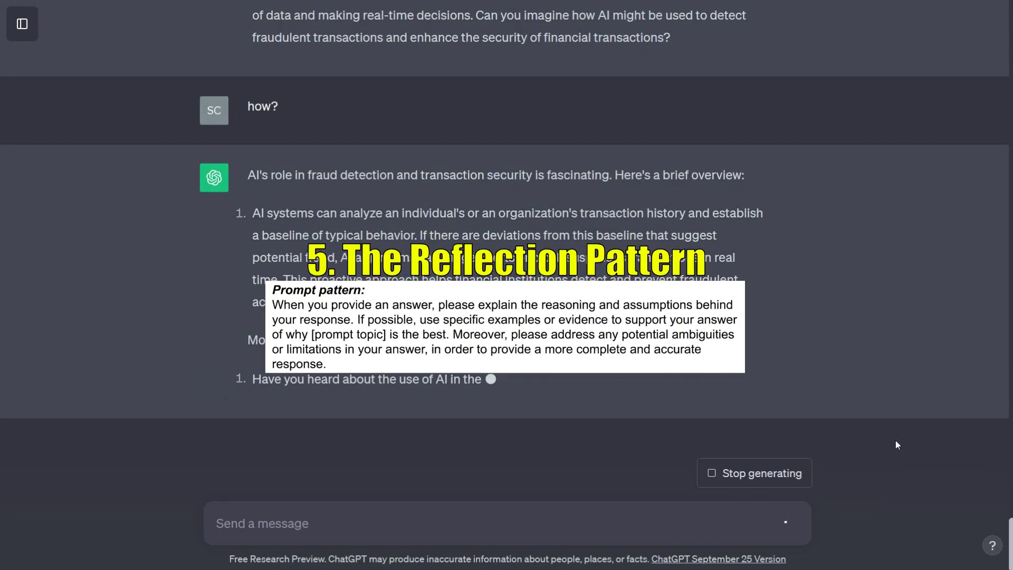
Step: Send a reflection prompt on AI's future impact on humanity, society and daily life
{"action": "type", "text": "Con"}
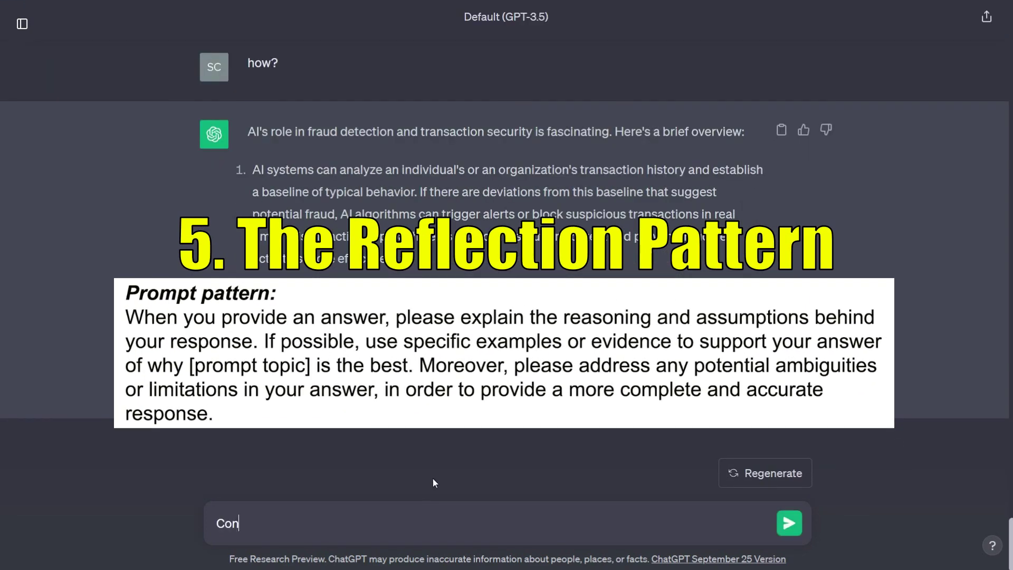
{"action": "type", "text": "template the impact of artific"}
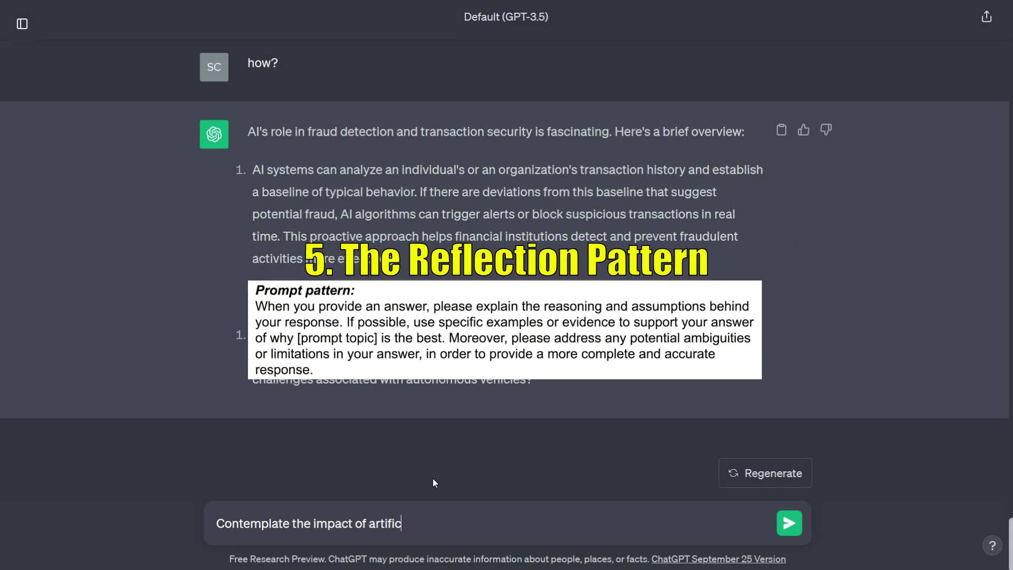
{"action": "type", "text": "ial intelligence on"}
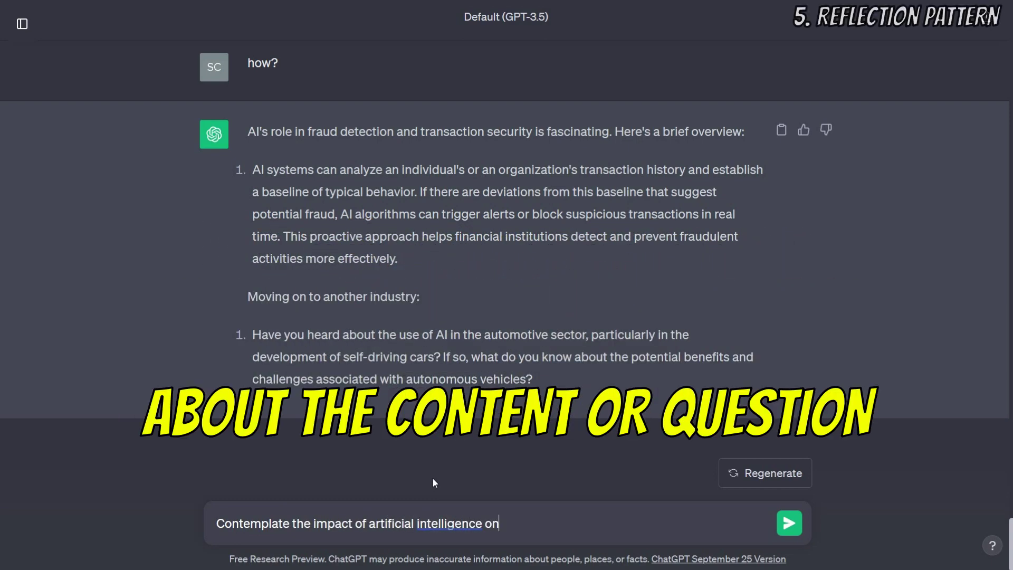
{"action": "type", "text": " the future of humanity"}
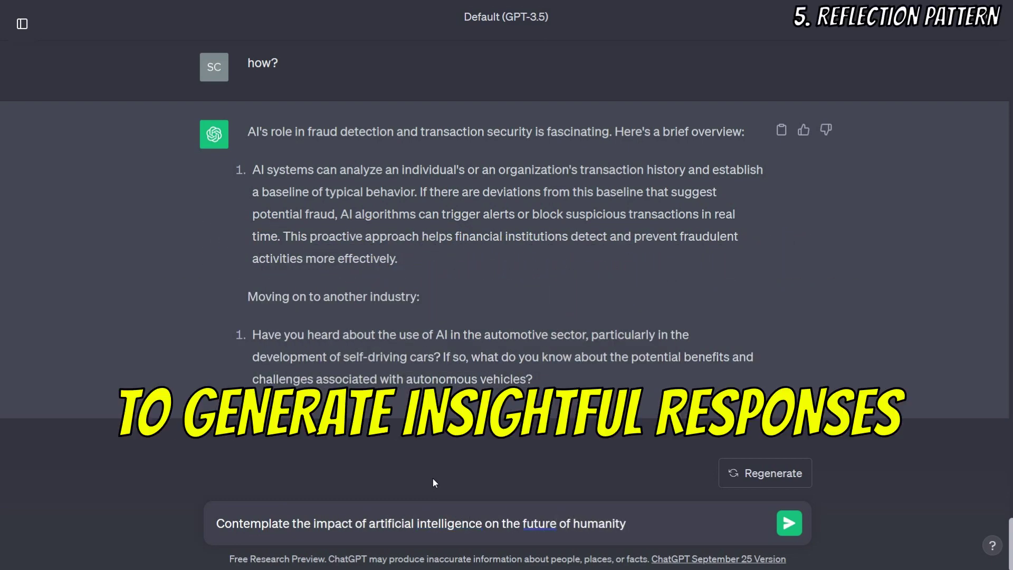
{"action": "type", "text": ". Share your refle"}
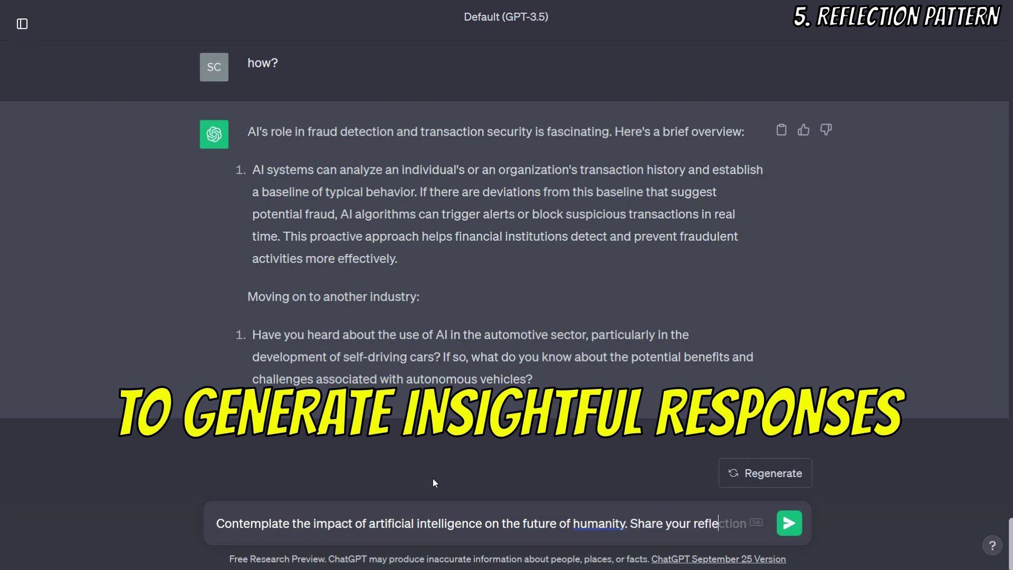
{"action": "type", "text": "ctions on how AI "}
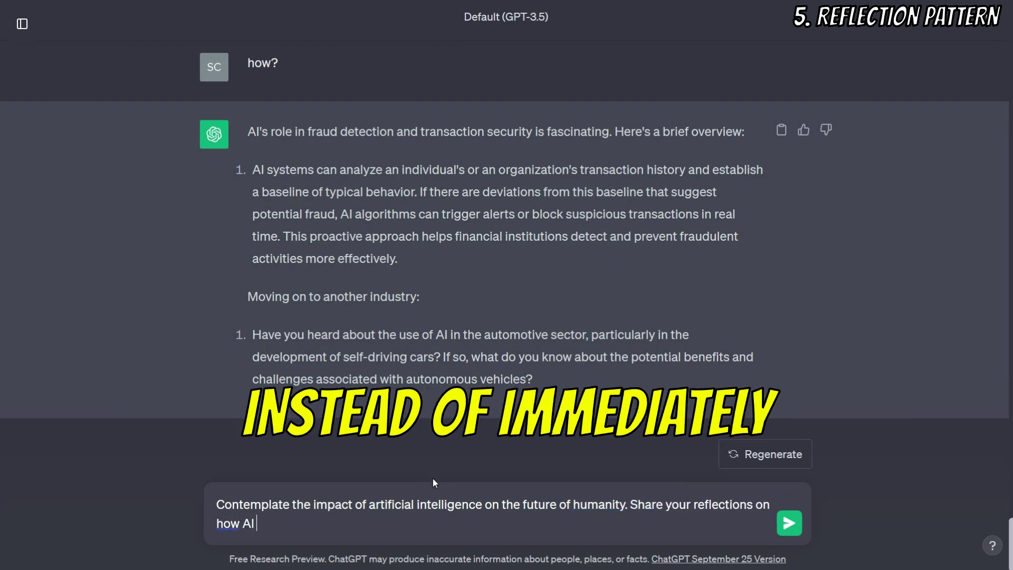
{"action": "type", "text": "might shape our"}
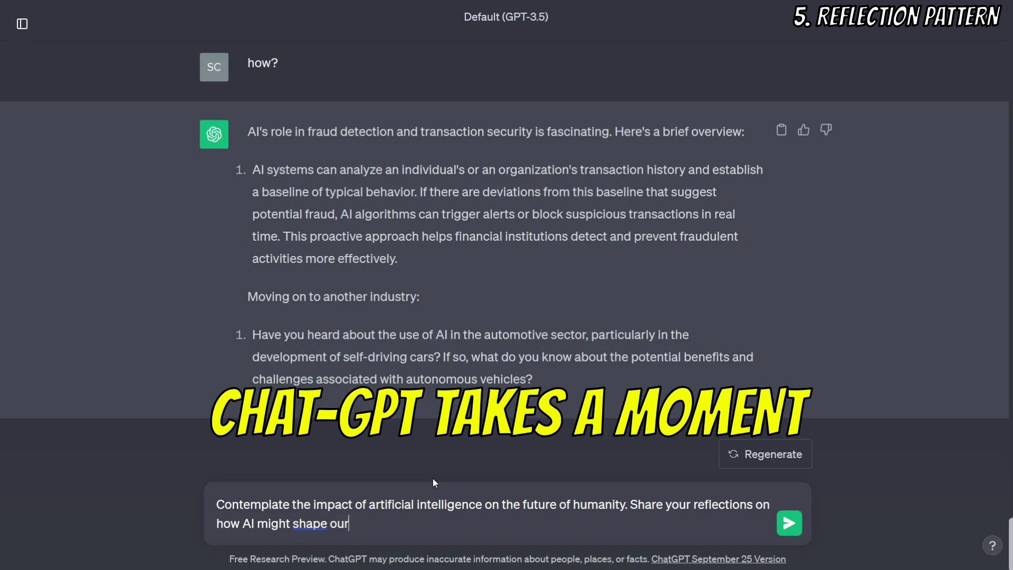
{"action": "type", "text": " society, economy,"}
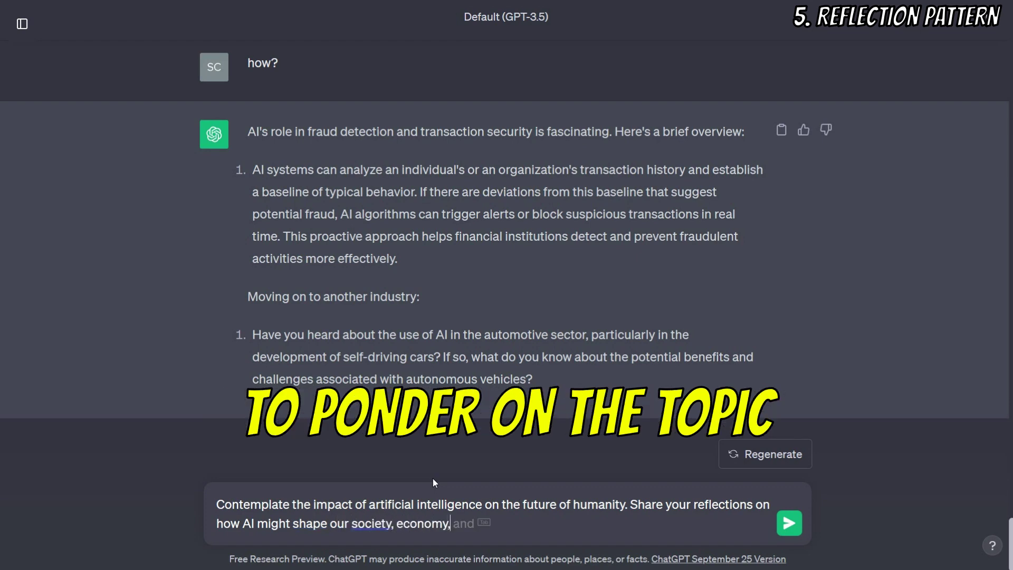
{"action": "type", "text": " and daily lives over the ne"}
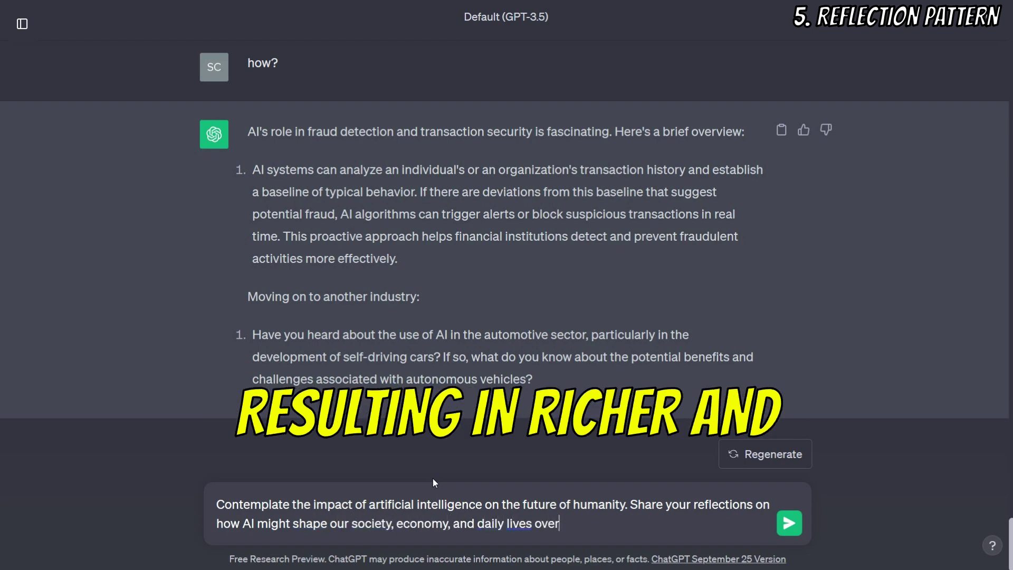
{"action": "type", "text": "xt few decades."}
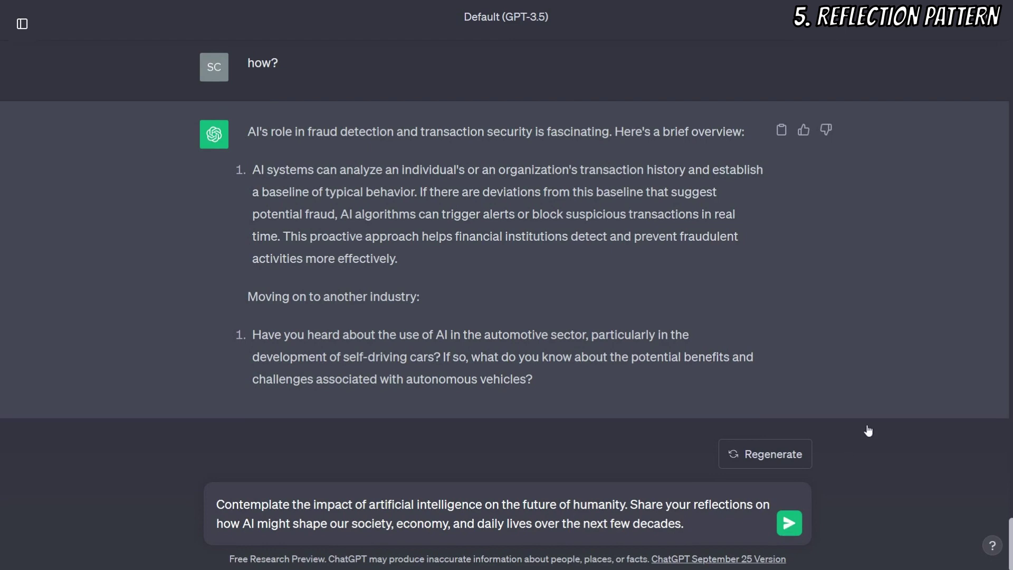
{"action": "key", "text": "Return"}
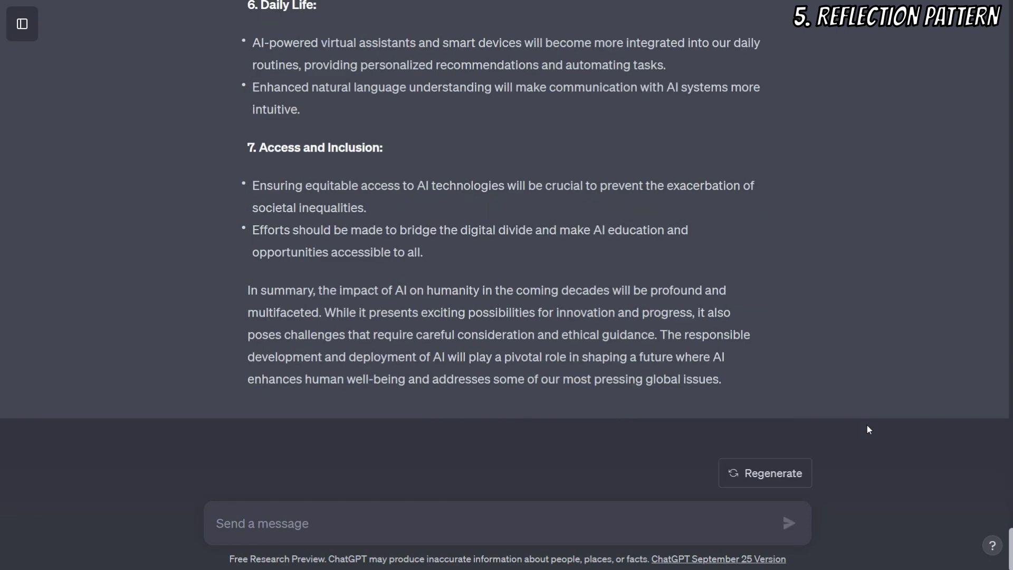
Step: Scroll through the finished seven-theme reflection on AI's future
{"action": "scroll", "coordinate": [505, 238], "scroll_direction": "up", "scroll_amount": 15}
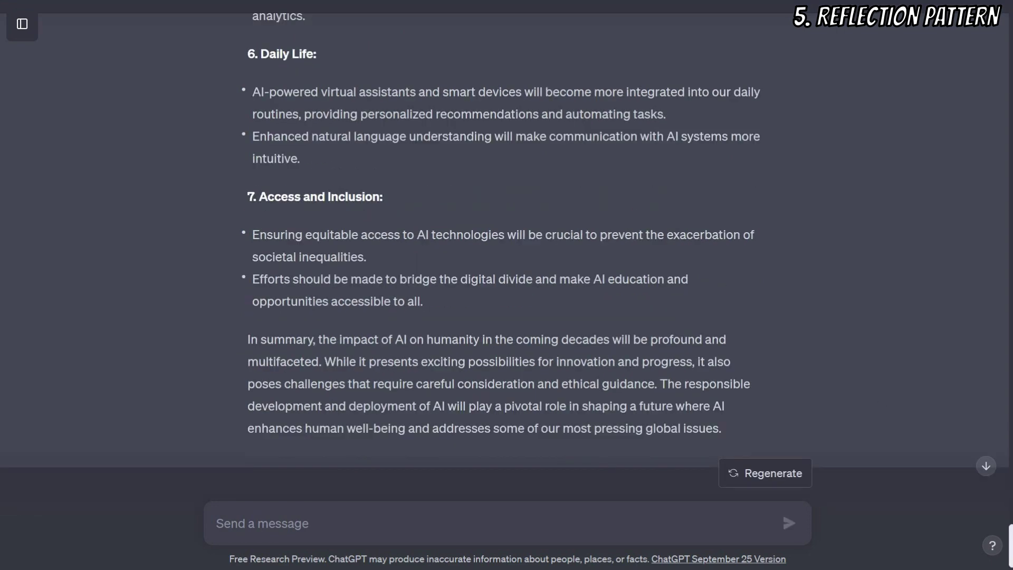
{"action": "scroll", "coordinate": [925, 378], "scroll_direction": "down", "scroll_amount": 9}
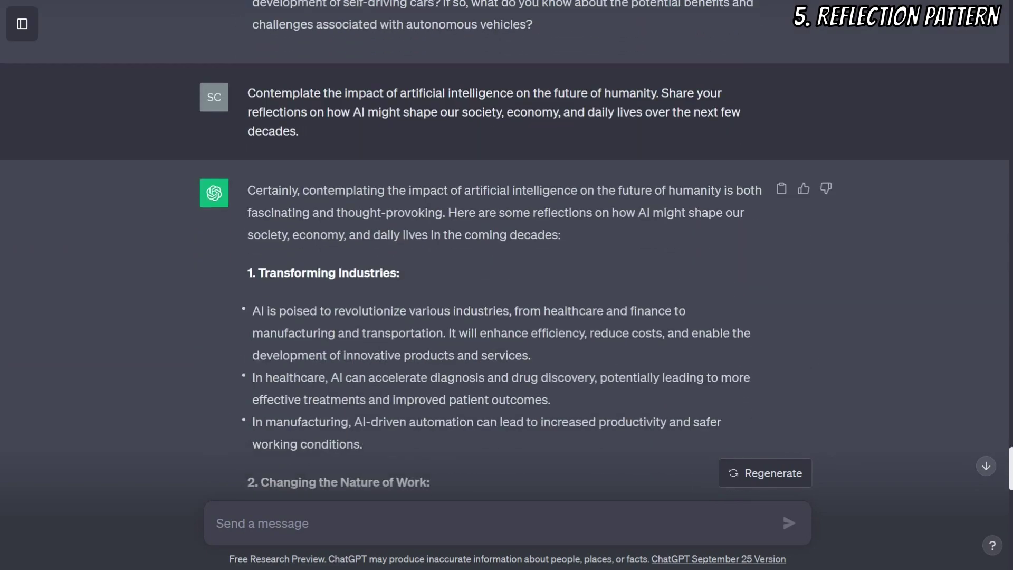
{"action": "scroll", "coordinate": [923, 375], "scroll_direction": "down", "scroll_amount": 12}
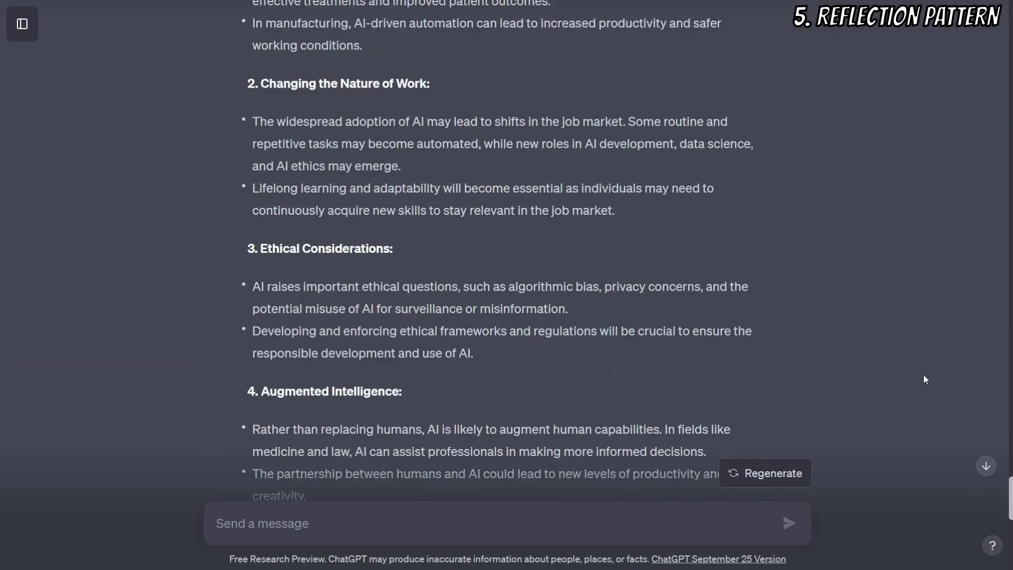